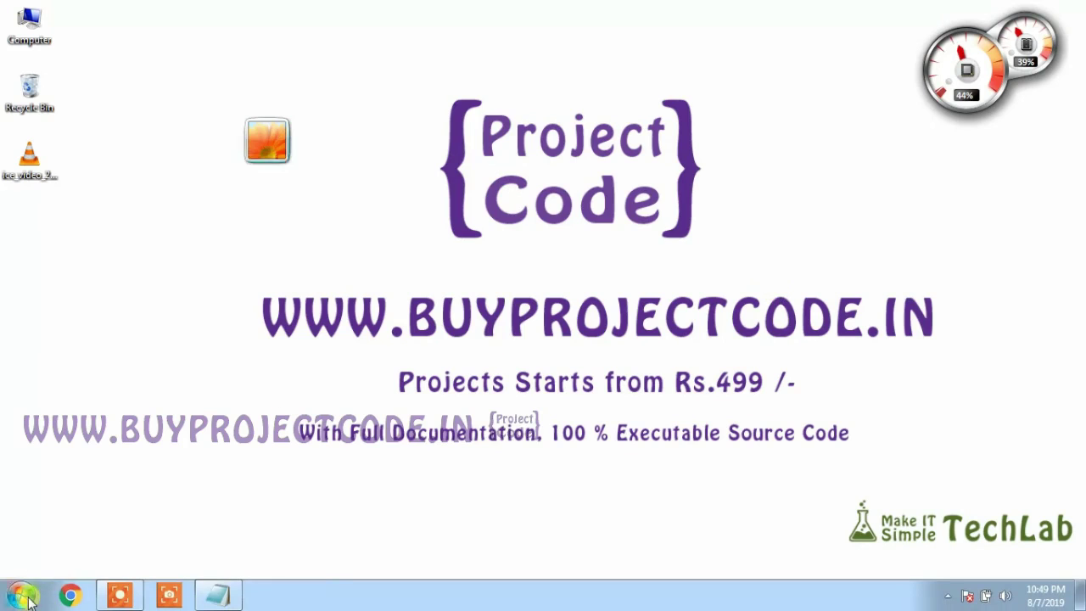
Launch Visual Studio 2012 and open the J:\Photo Holic web site.
left_click(24, 597)
left_click(93, 189)
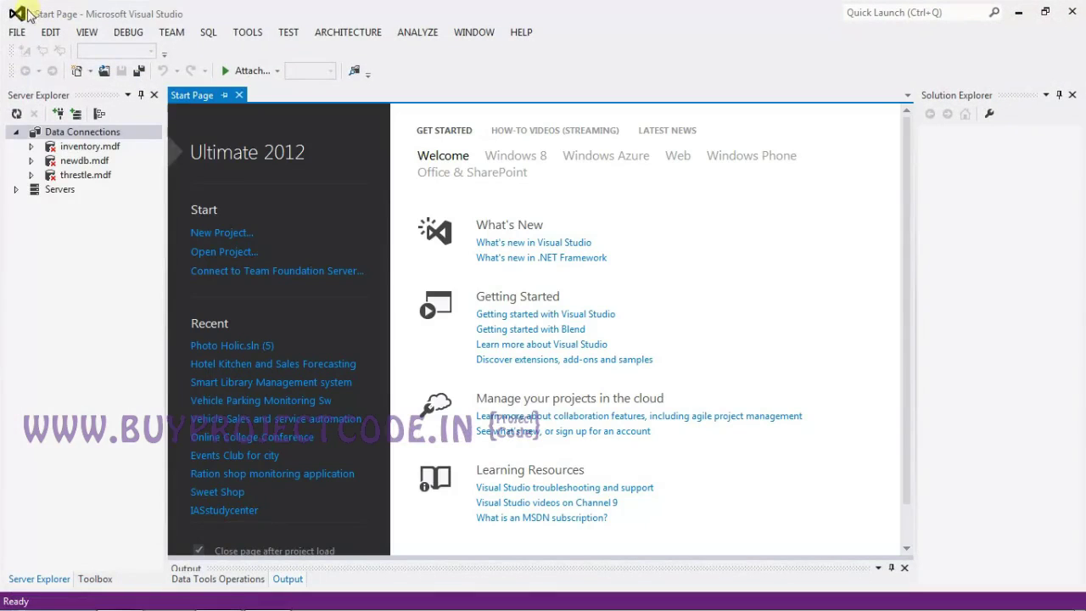
left_click(17, 33)
mouse_move(42, 68)
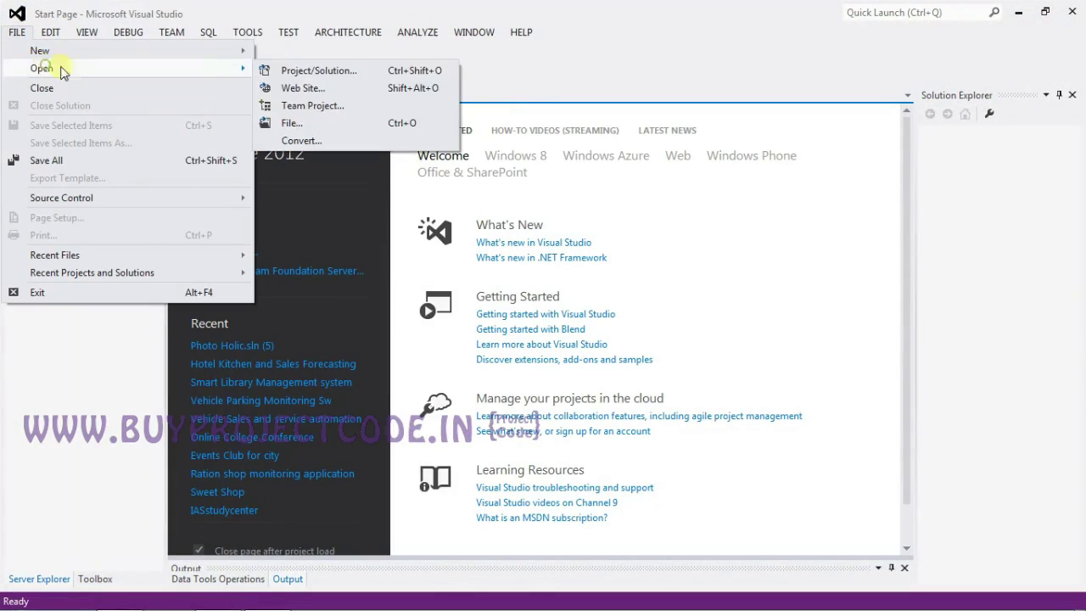
left_click(295, 89)
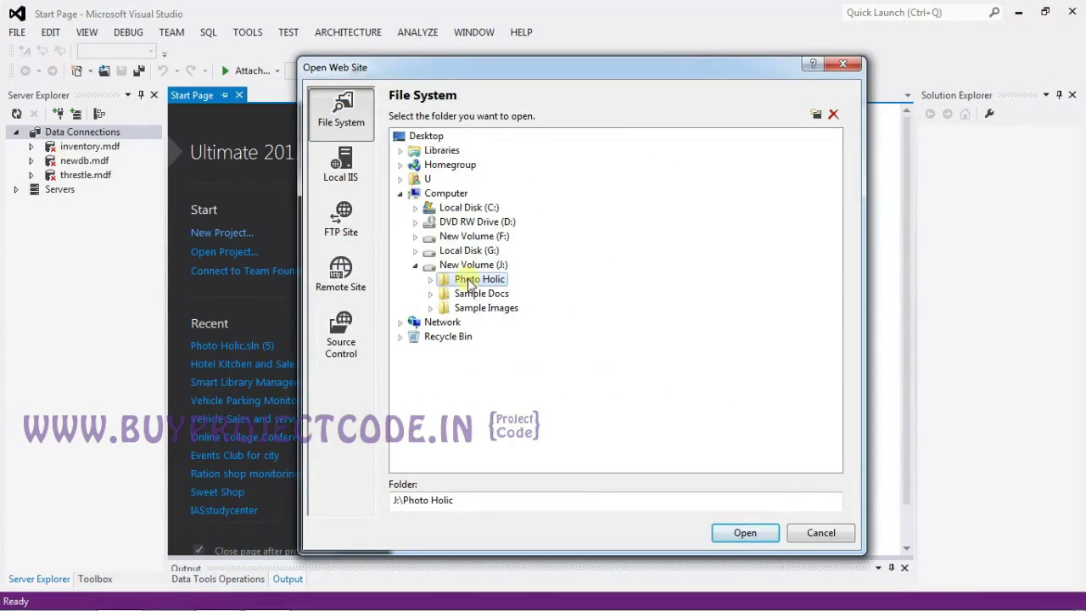
left_click(746, 532)
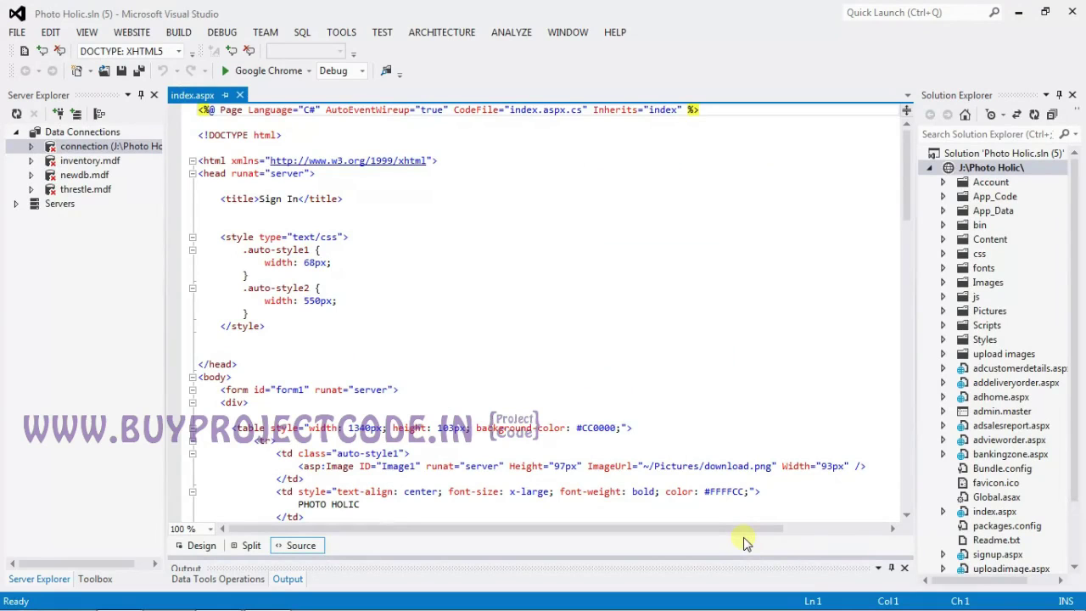
Select index.aspx and run the site in Google Chrome.
left_click(977, 472)
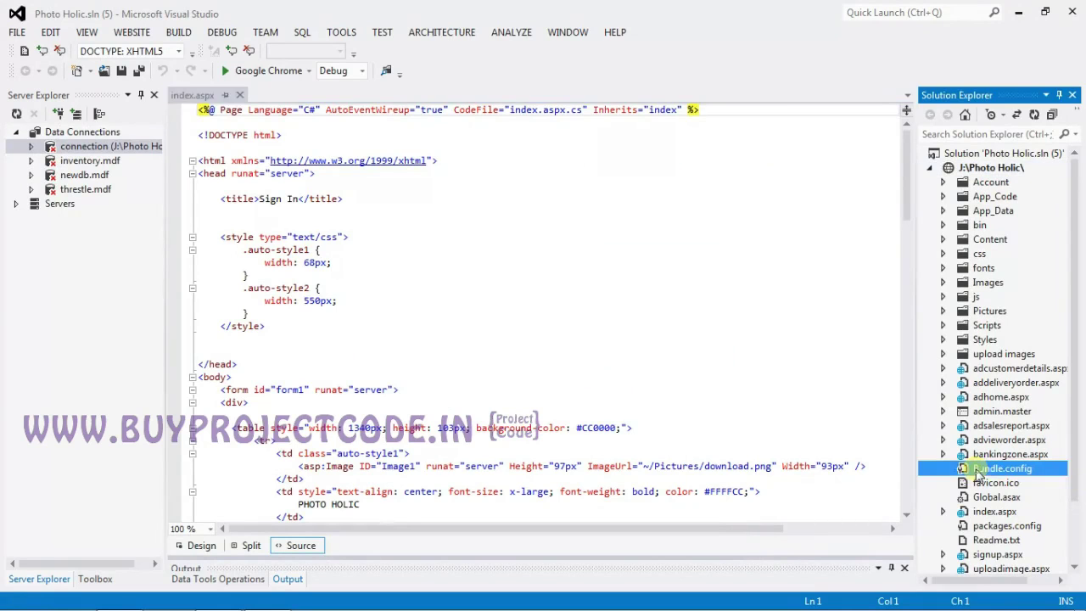
left_click(994, 511)
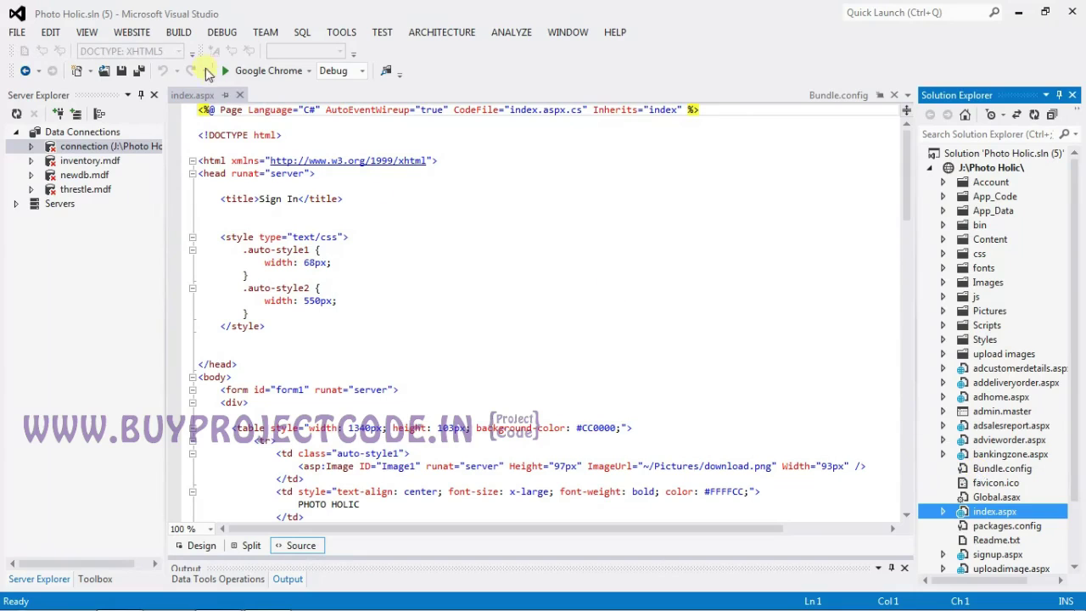
left_click(230, 71)
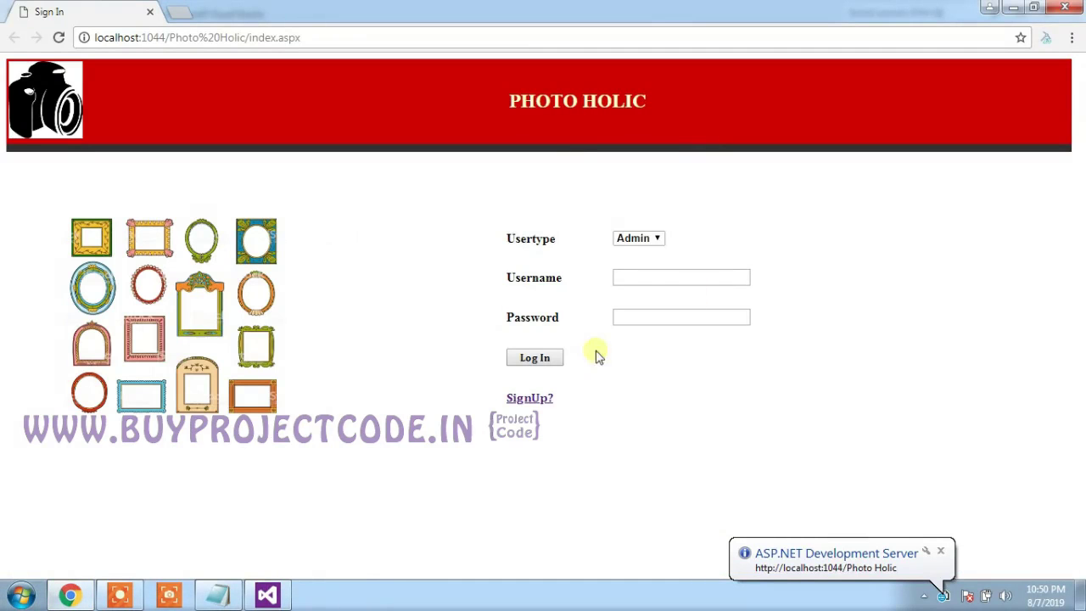
Check the Usertype options on the sign-in page, then follow the SignUp? link.
left_click(641, 242)
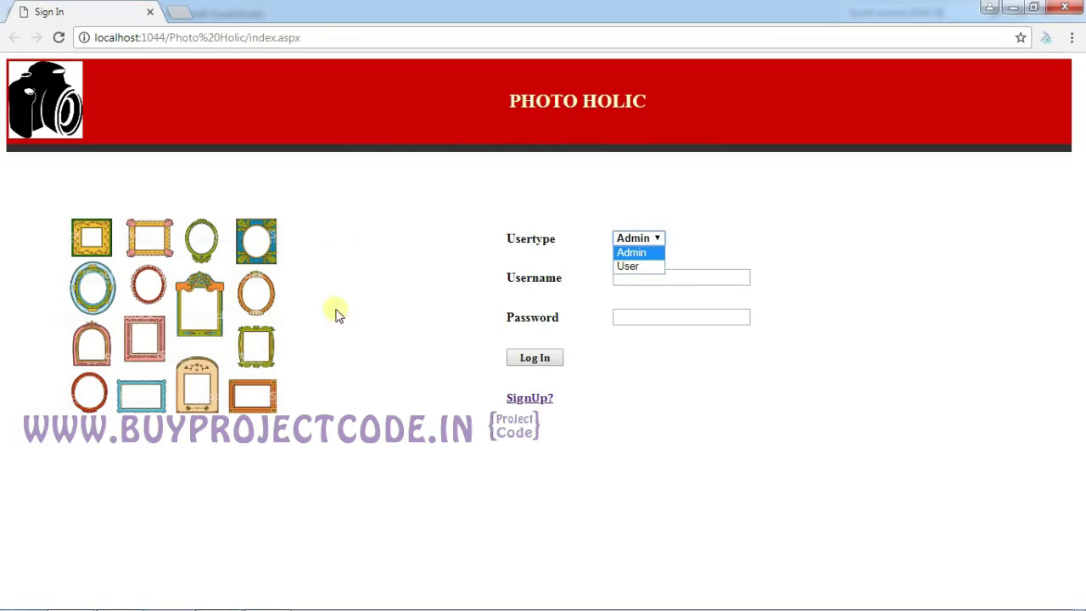
left_click(534, 400)
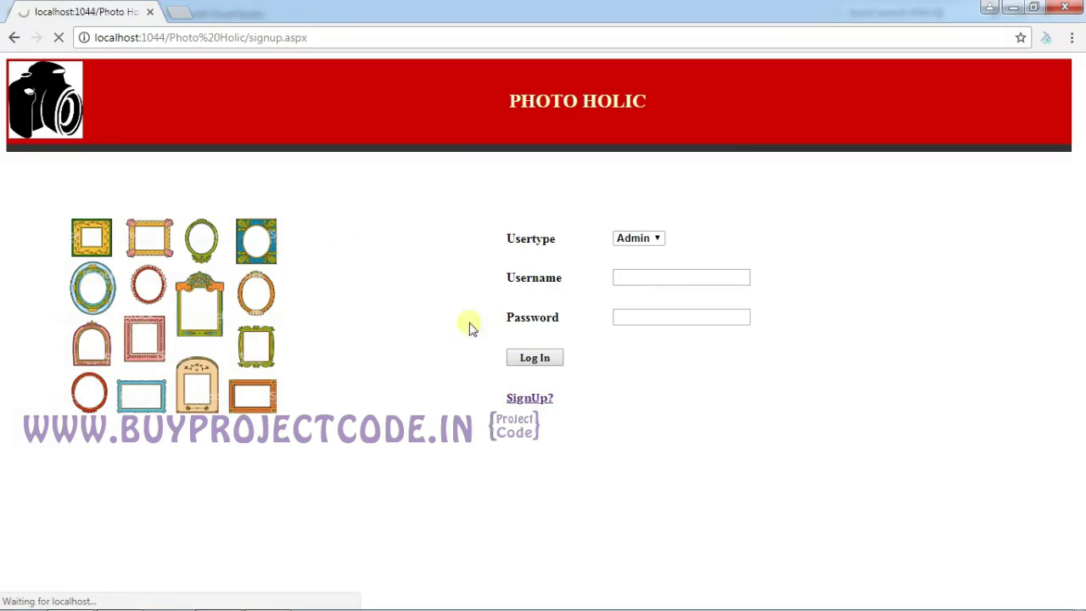
Fill in the new user's name, age 23, and the street, city and state fields.
left_click(283, 118)
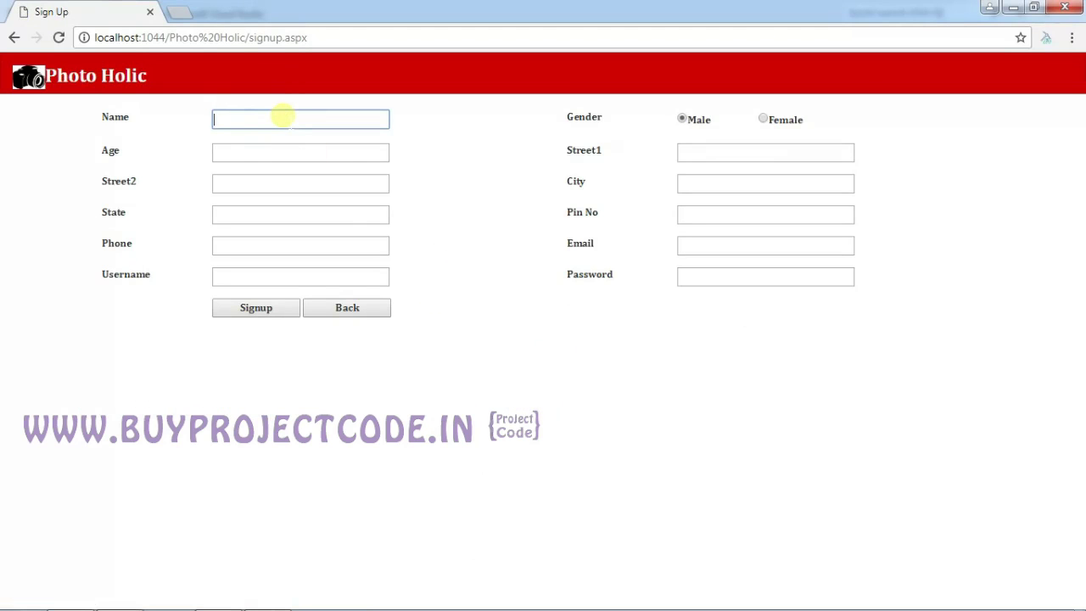
type("Rock")
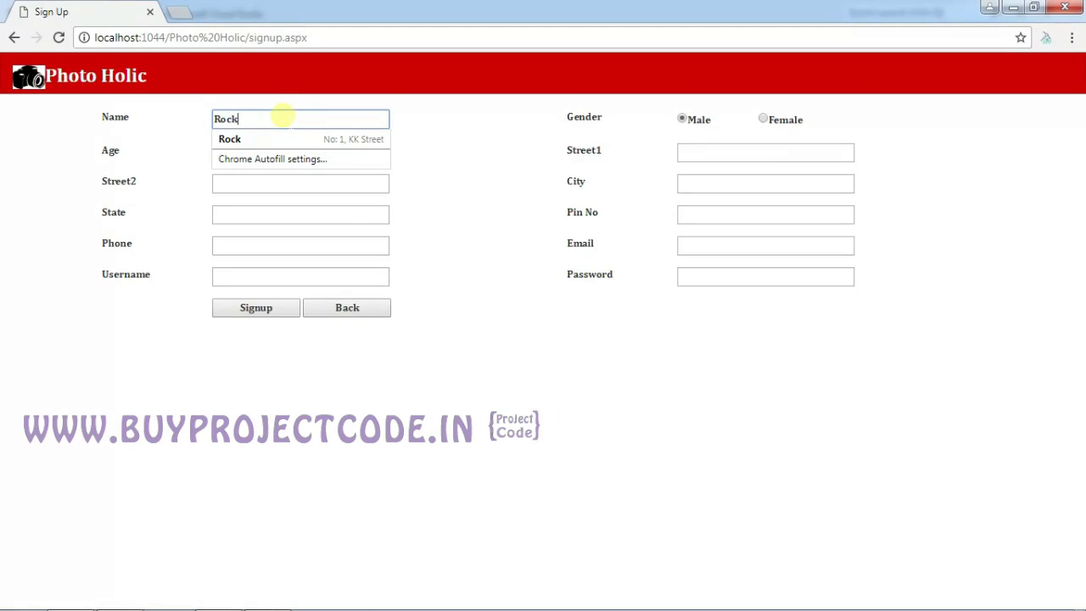
key("Tab")
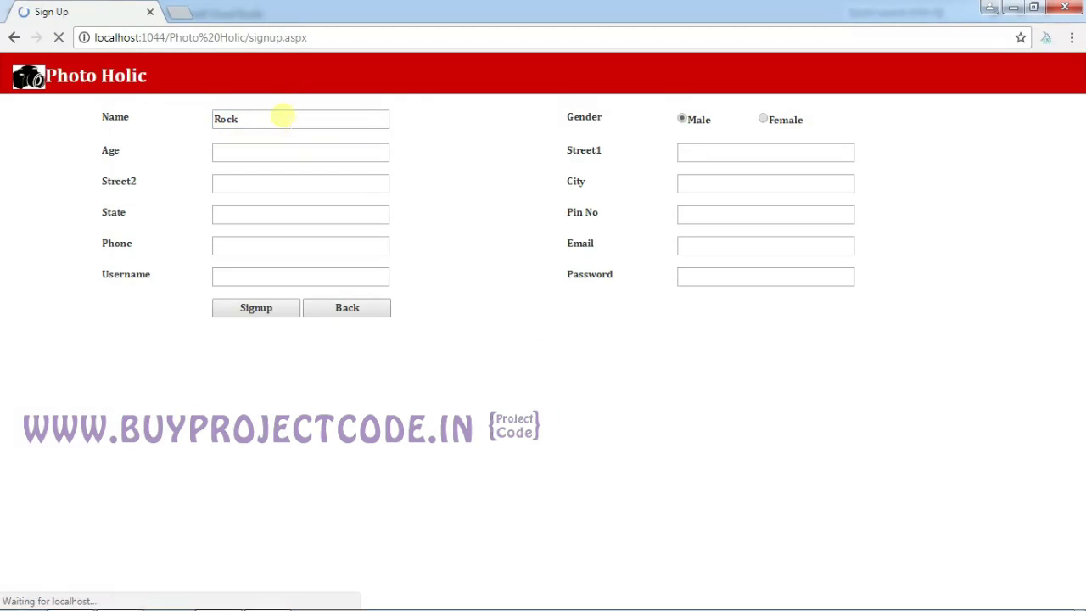
left_click(347, 151)
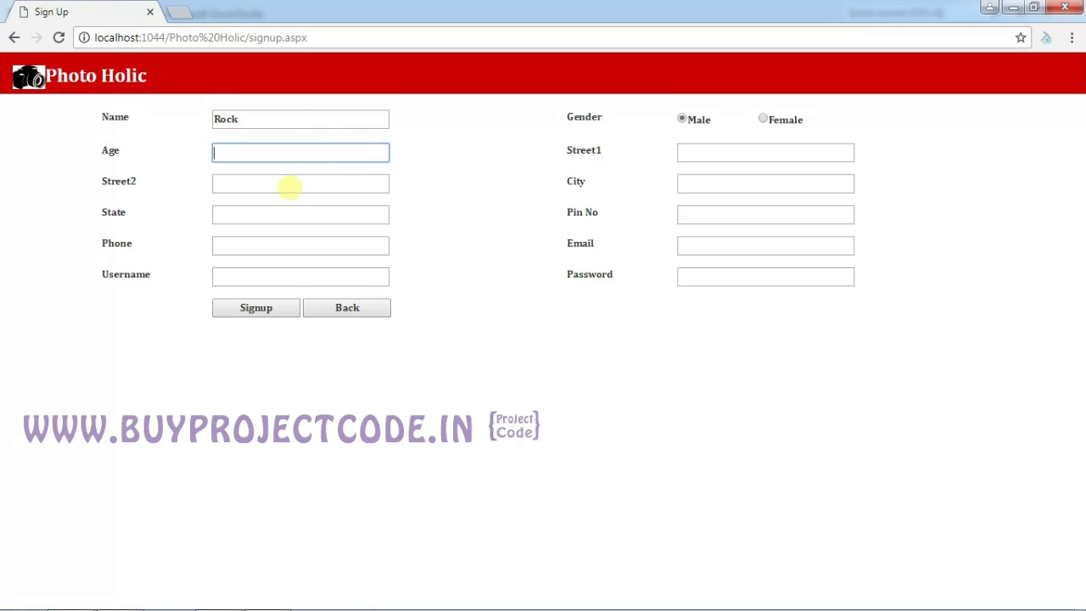
type("23")
key("Tab")
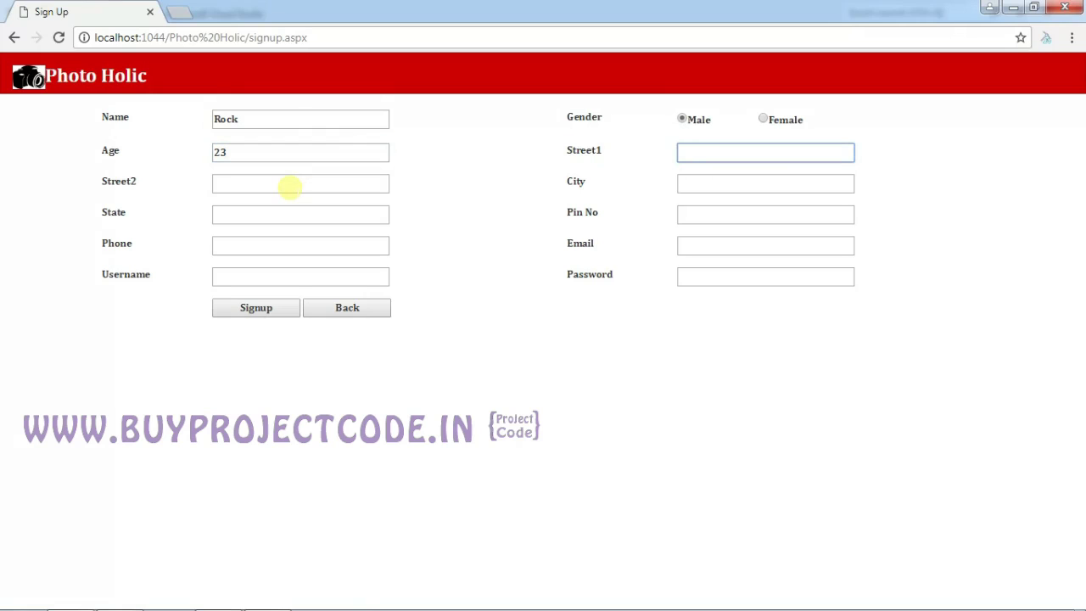
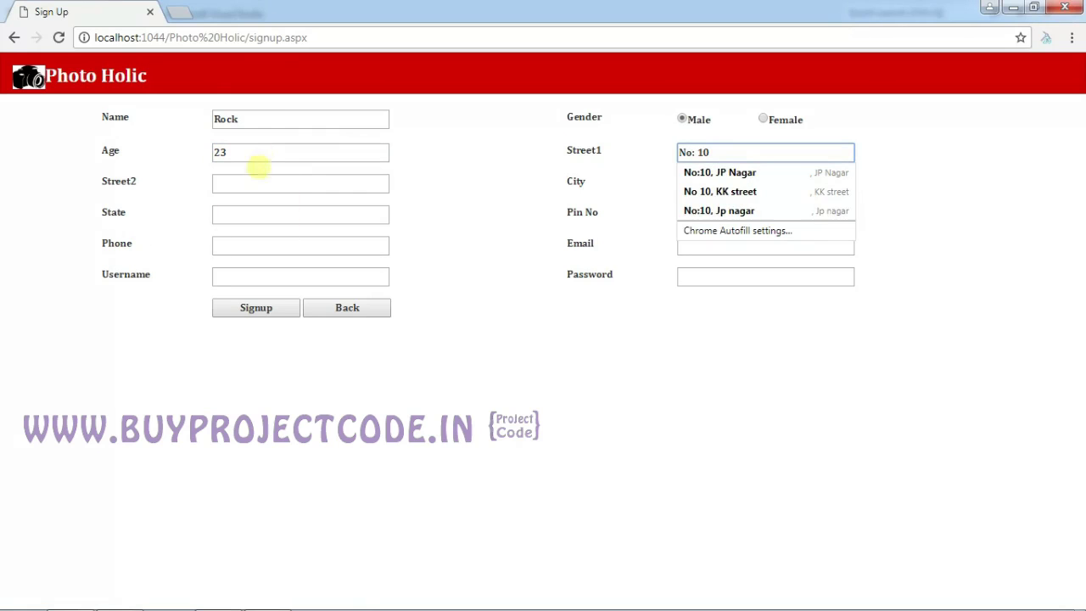
left_click(253, 182)
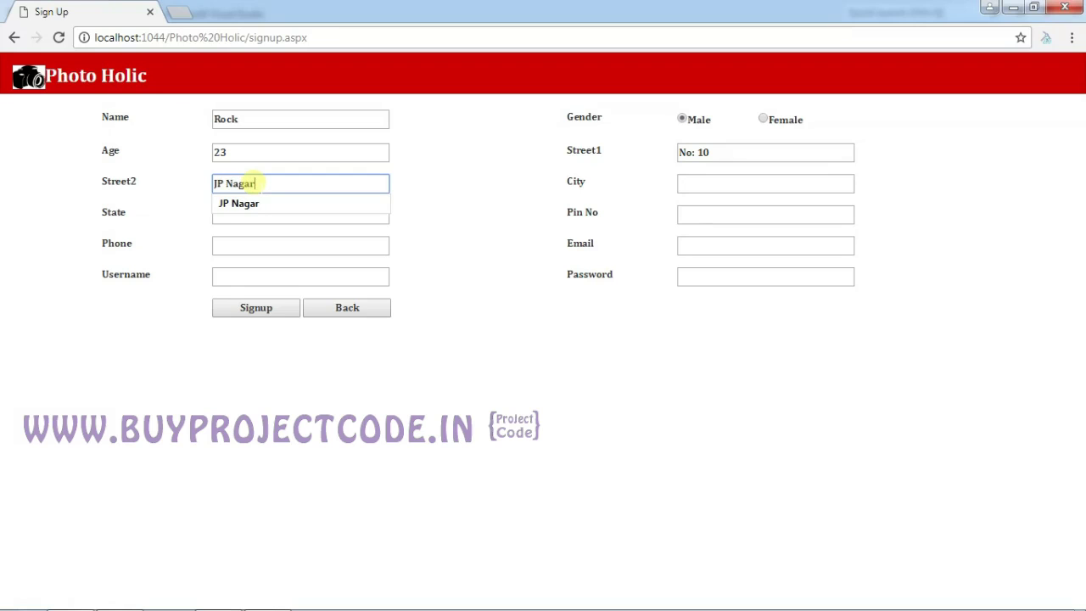
key("Tab")
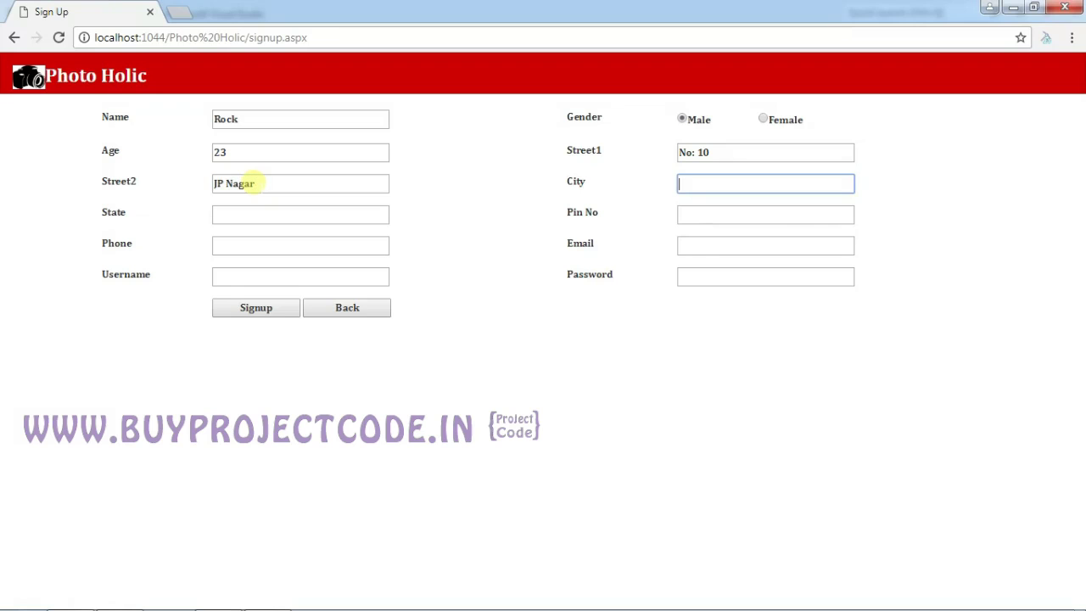
type("Banglore")
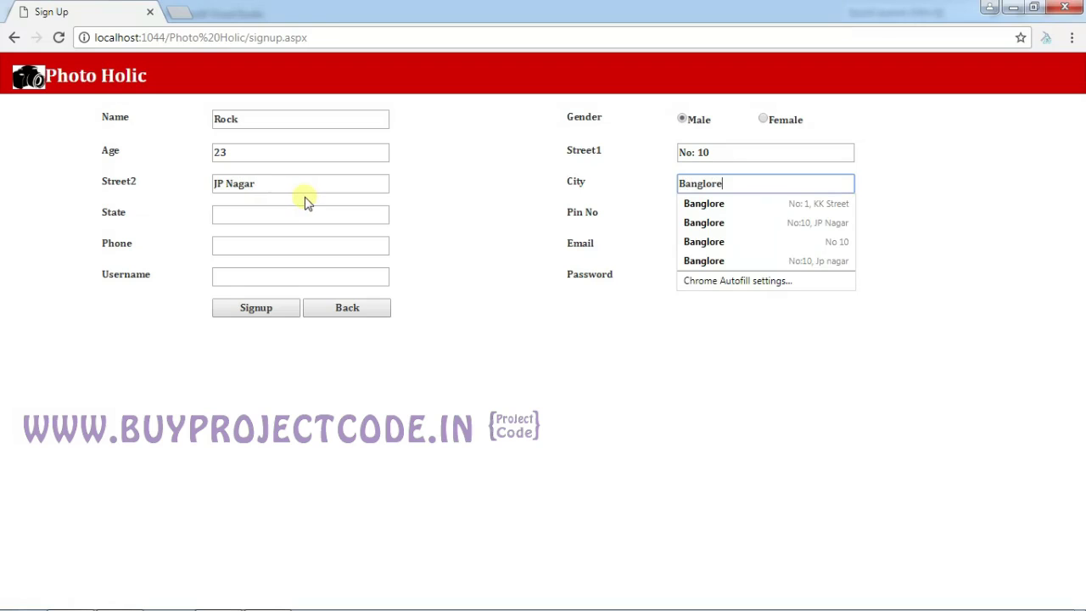
key("Tab")
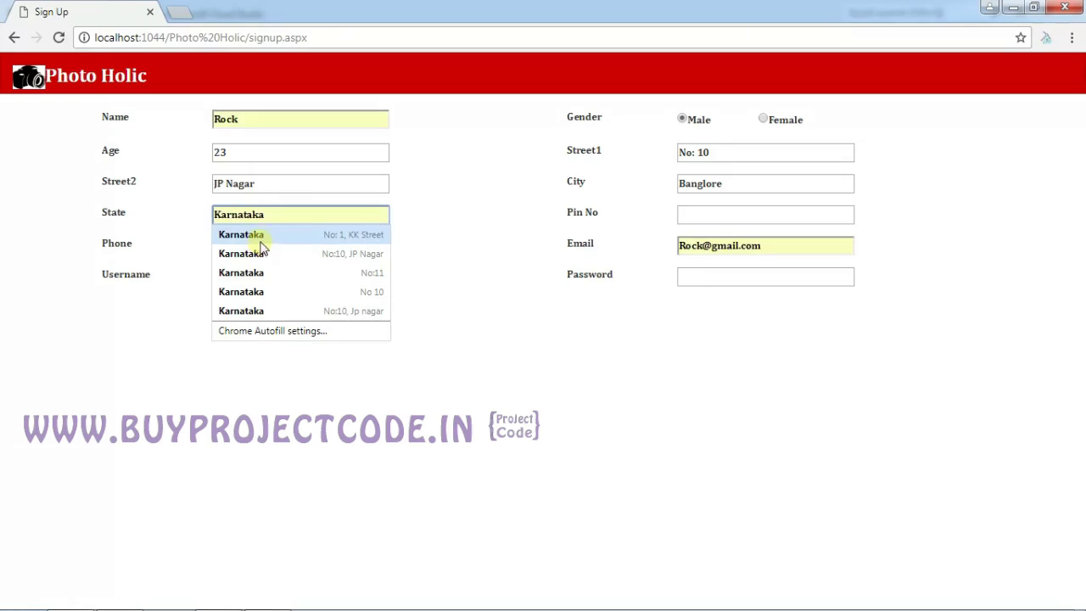
type("Karnataka")
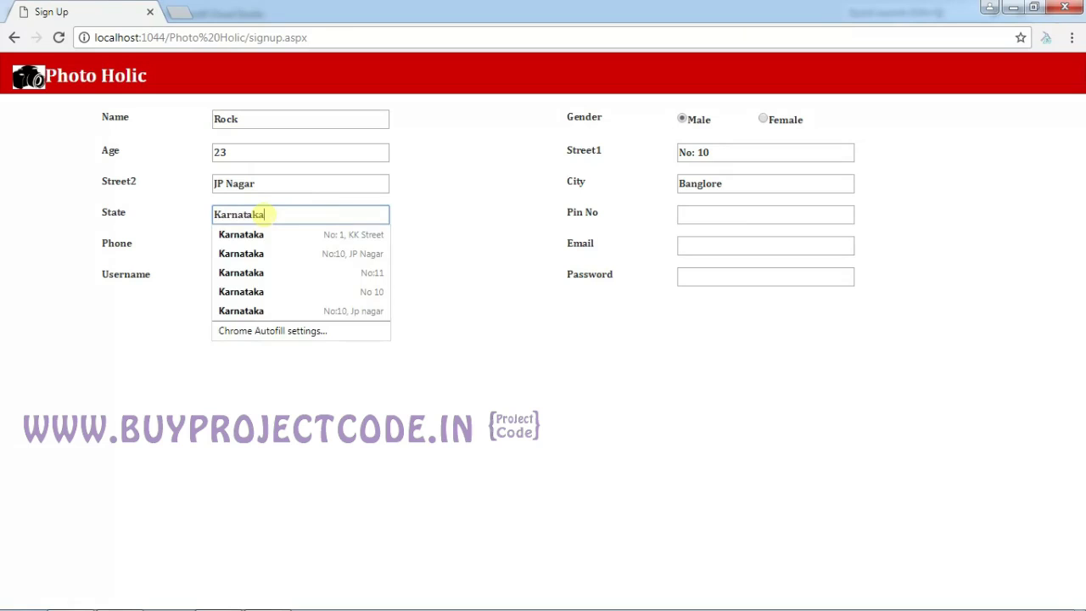
key("Tab")
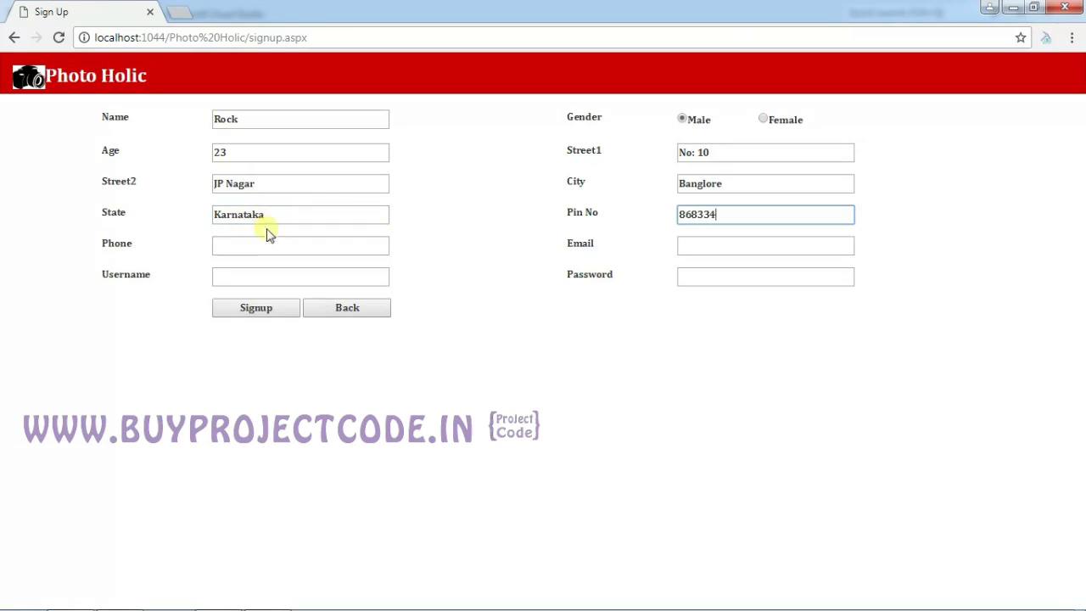
Enter the phone number, e-mail, username and password, then submit the registration.
left_click(264, 246)
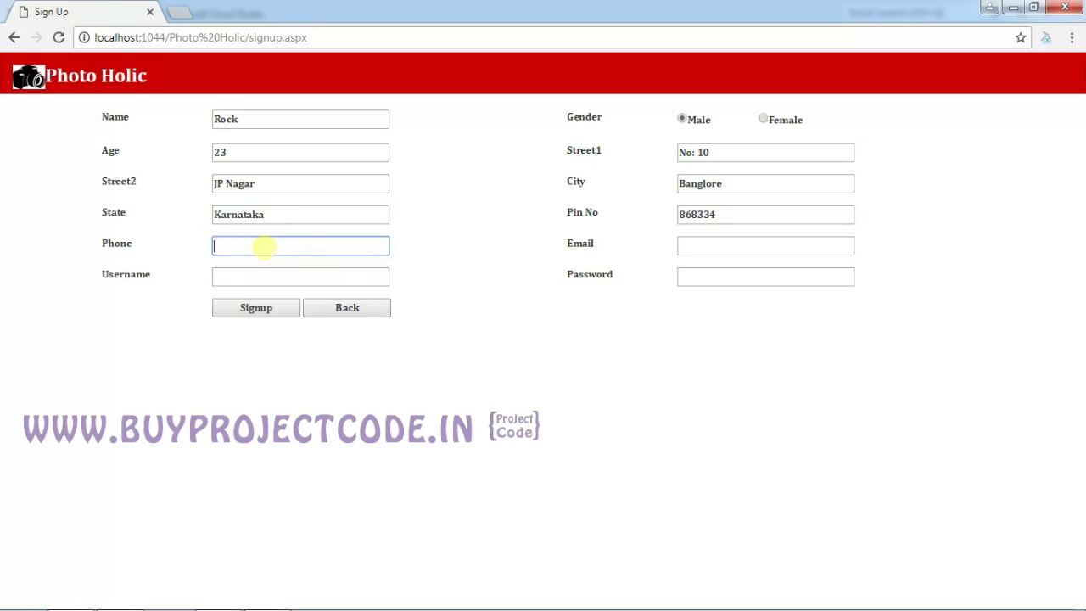
type("986475663")
key("Tab")
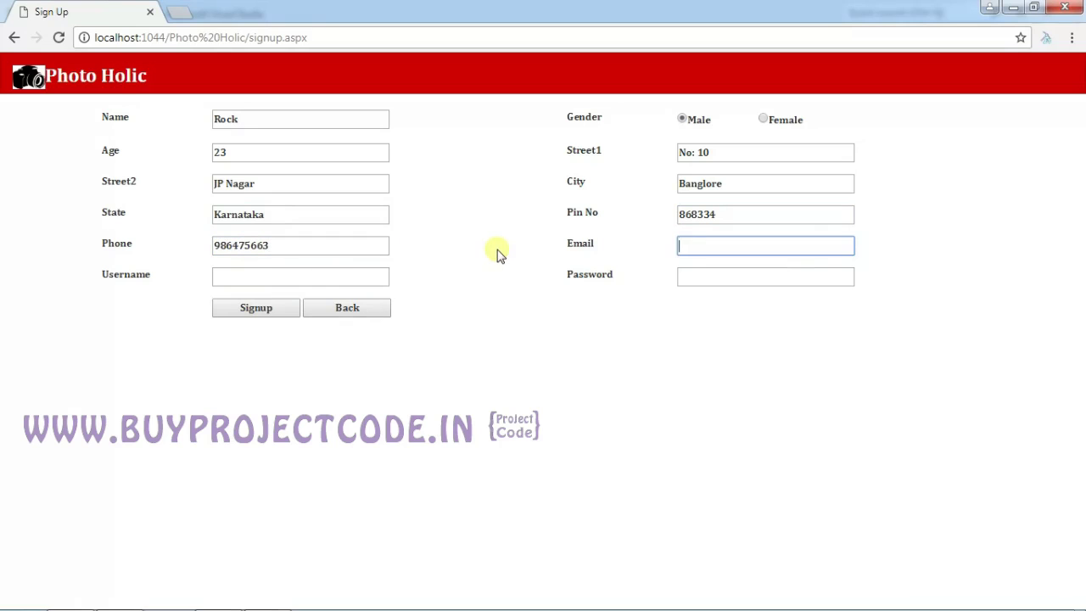
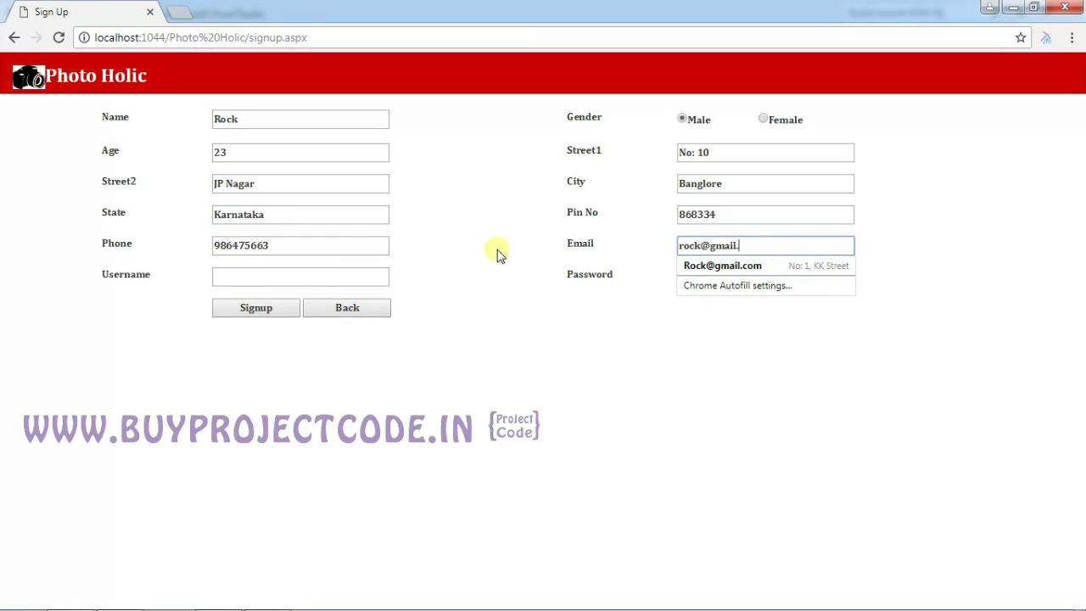
key("Tab")
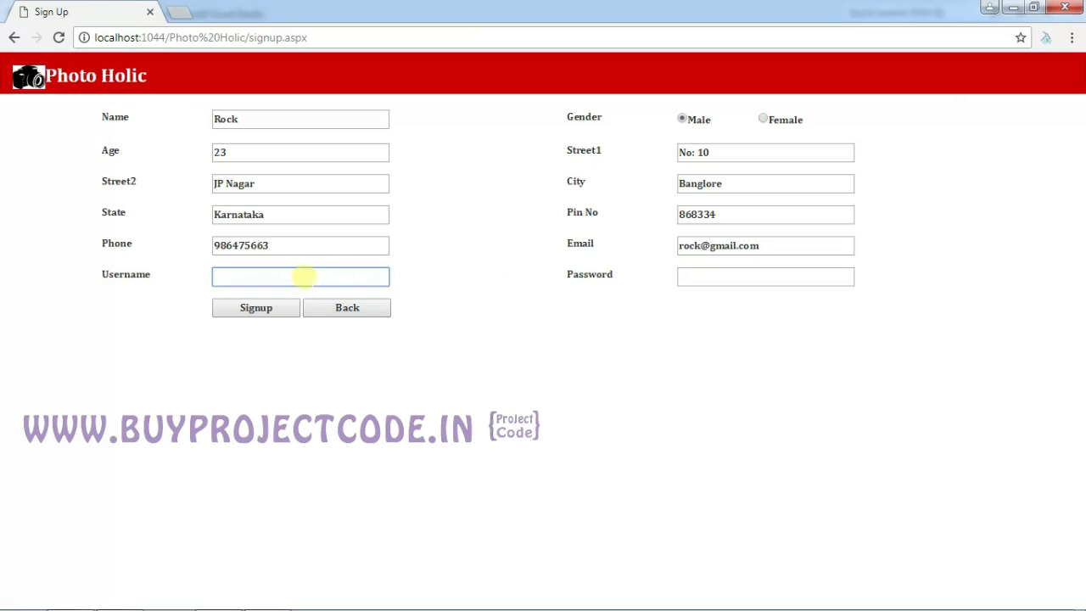
type("rock")
key("Tab")
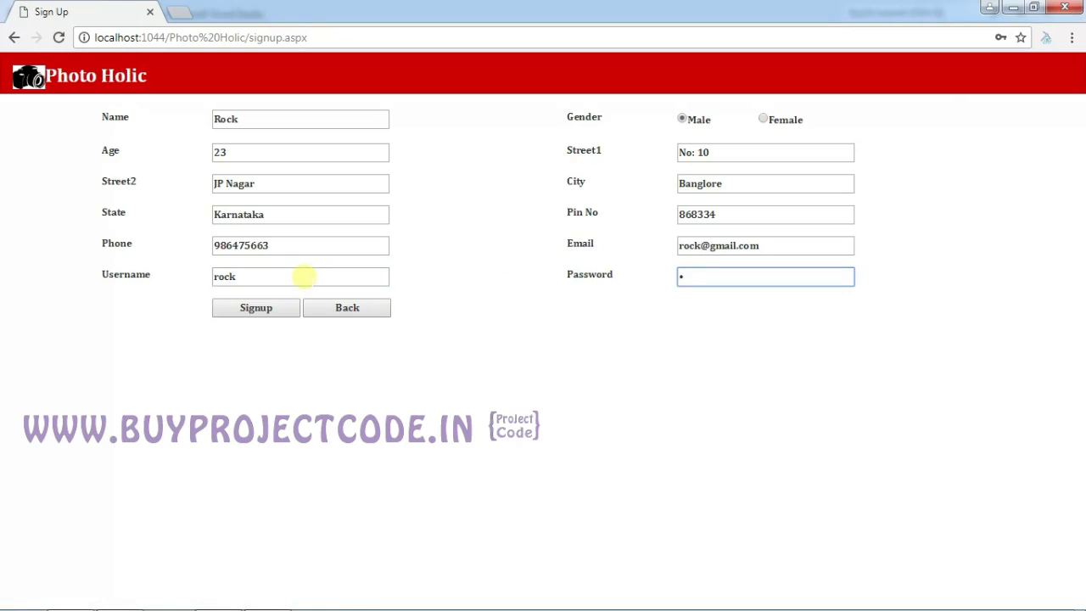
left_click(264, 312)
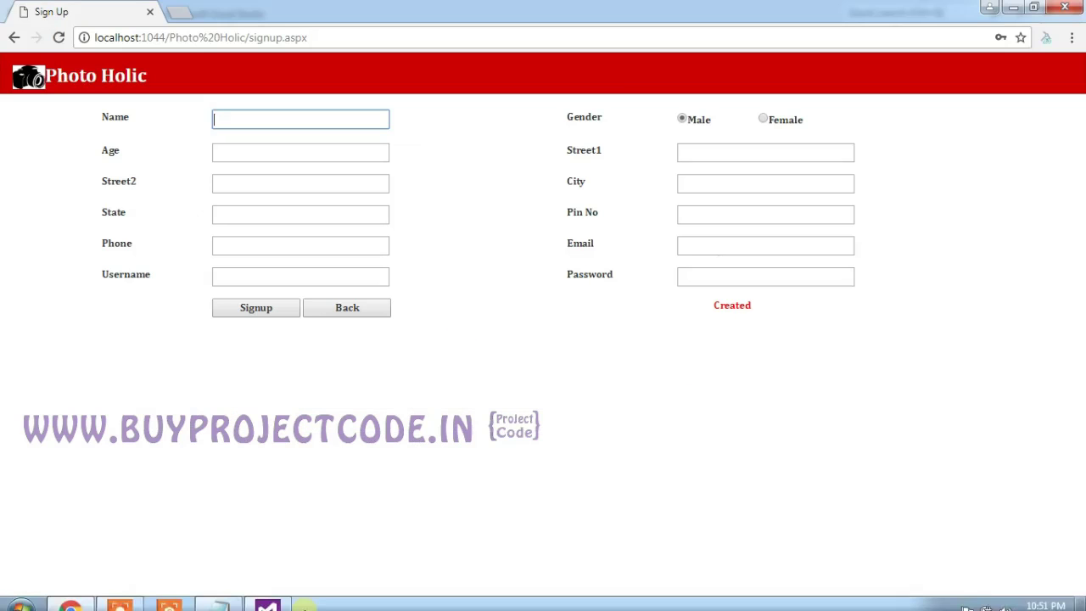
Note the new user's username and password on a new line in Readme.txt, then return to Chrome.
left_click(223, 594)
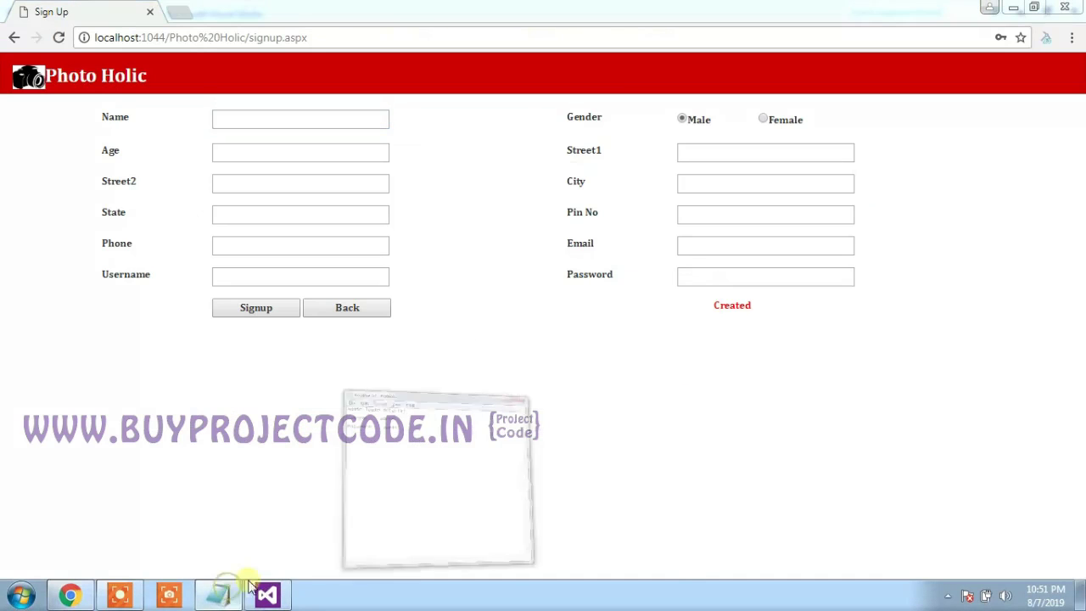
left_click(222, 594)
left_click(596, 248)
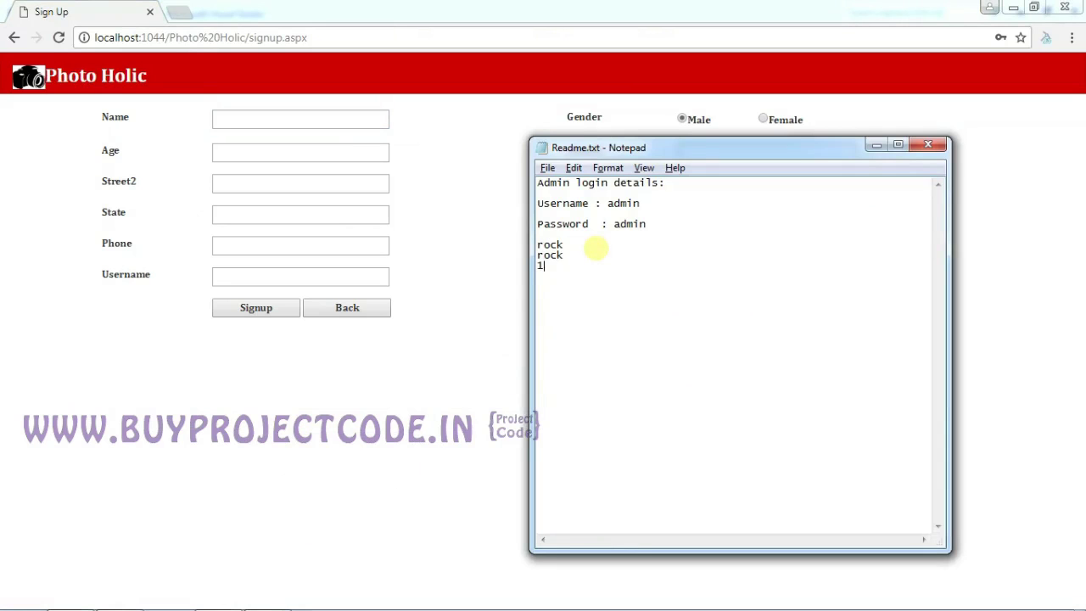
key("alt+Tab")
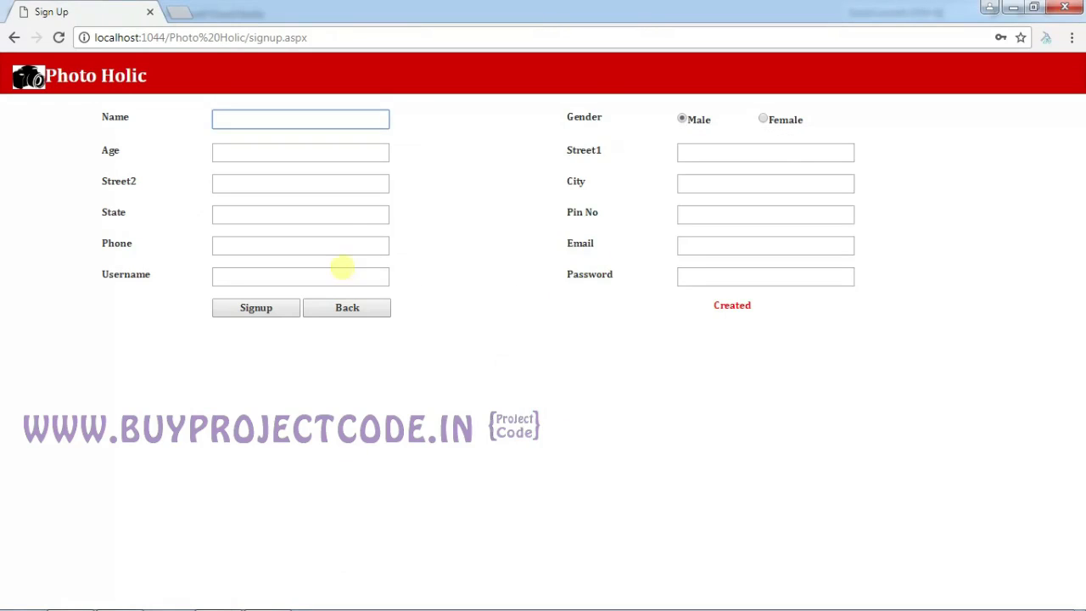
Go back to sign-in and log in as a User with the new account's credentials.
left_click(342, 311)
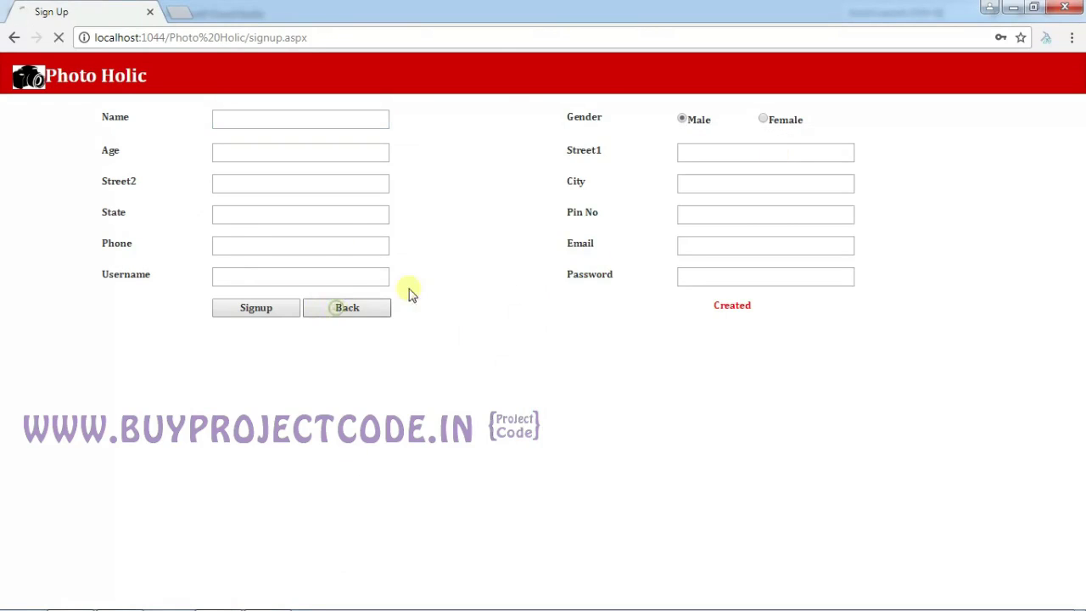
left_click(655, 238)
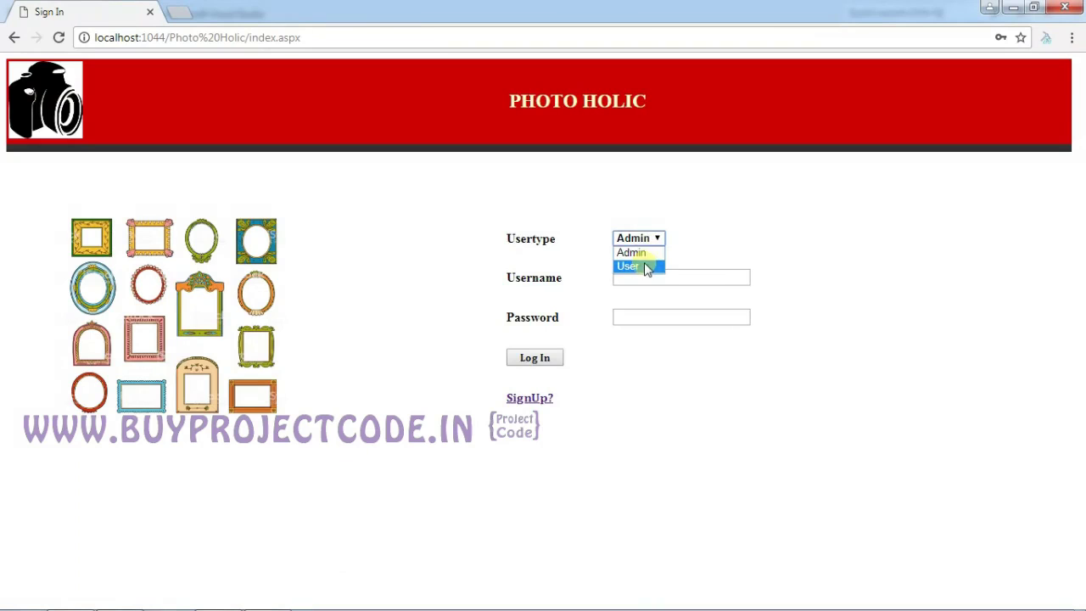
left_click(643, 267)
left_click(638, 278)
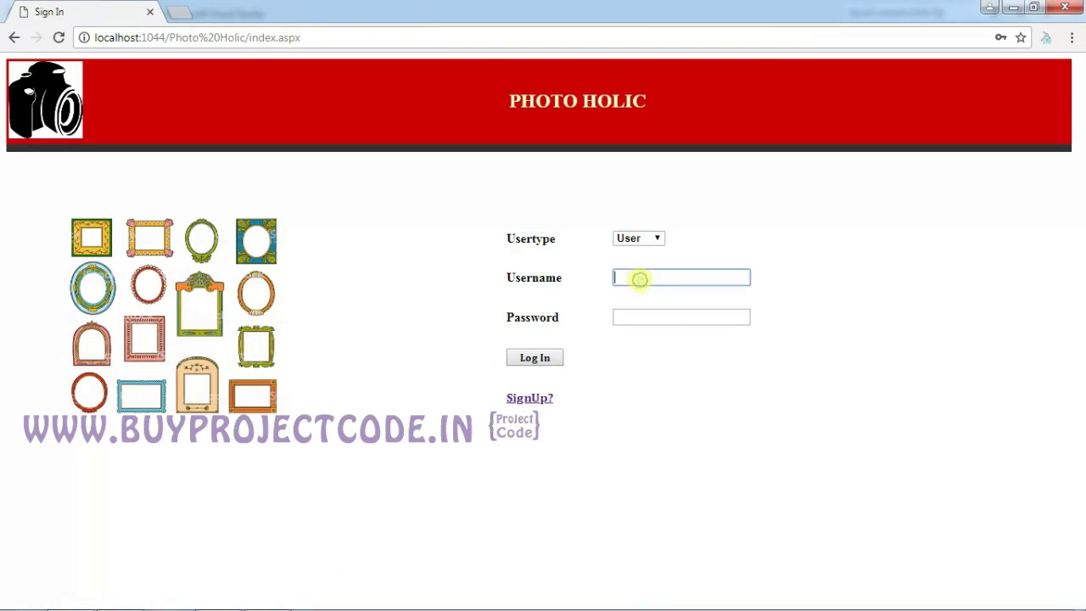
type("rock")
key("Tab")
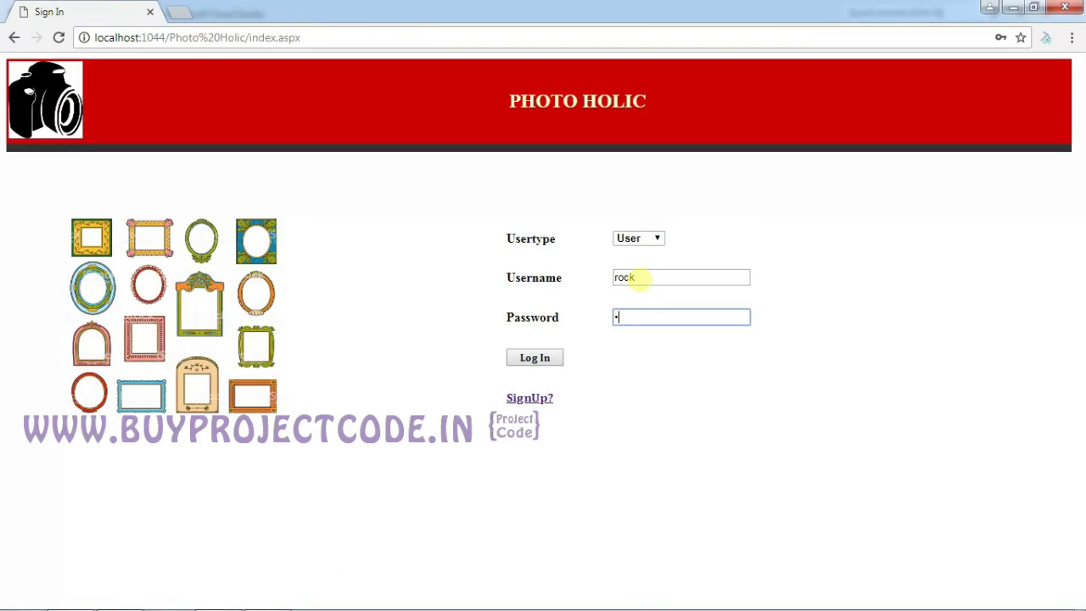
key("Return")
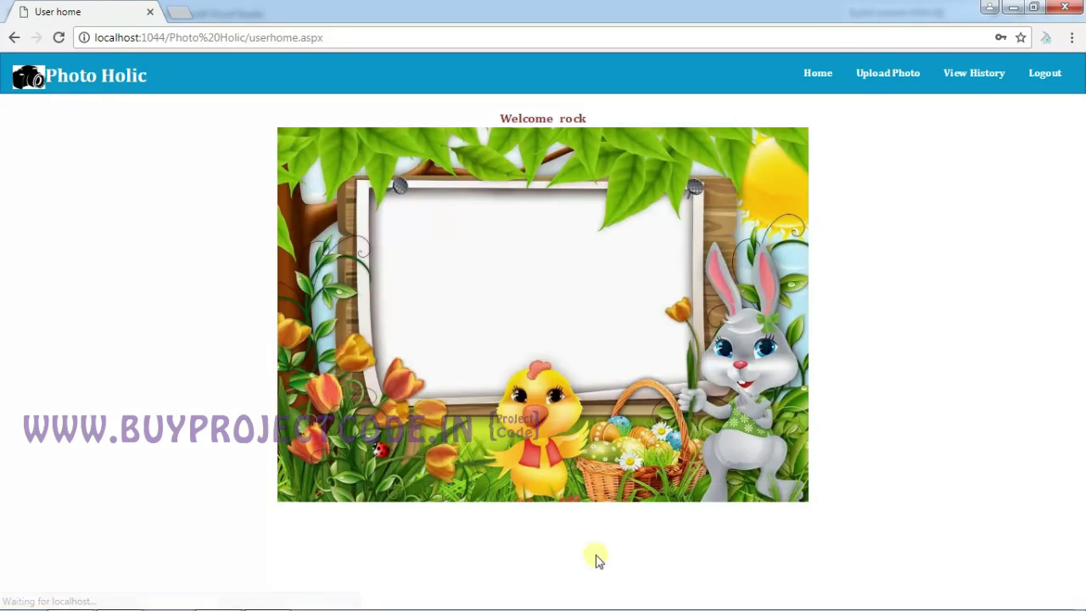
Set the frame order to Wood, Gold, Mat, 8*4, Wall hang, quantity 2.
left_click(891, 80)
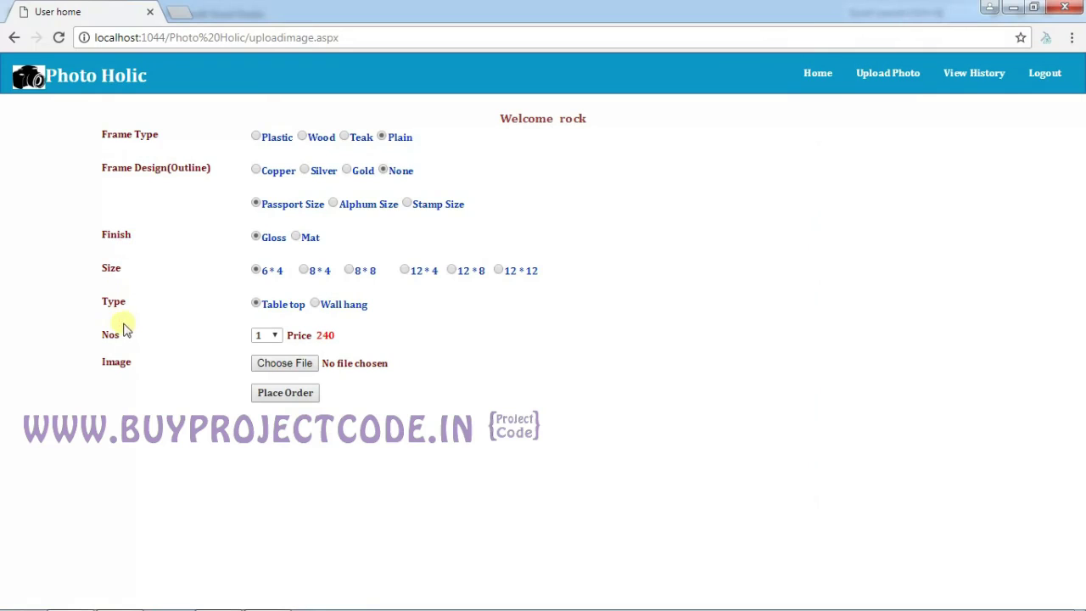
left_click(262, 140)
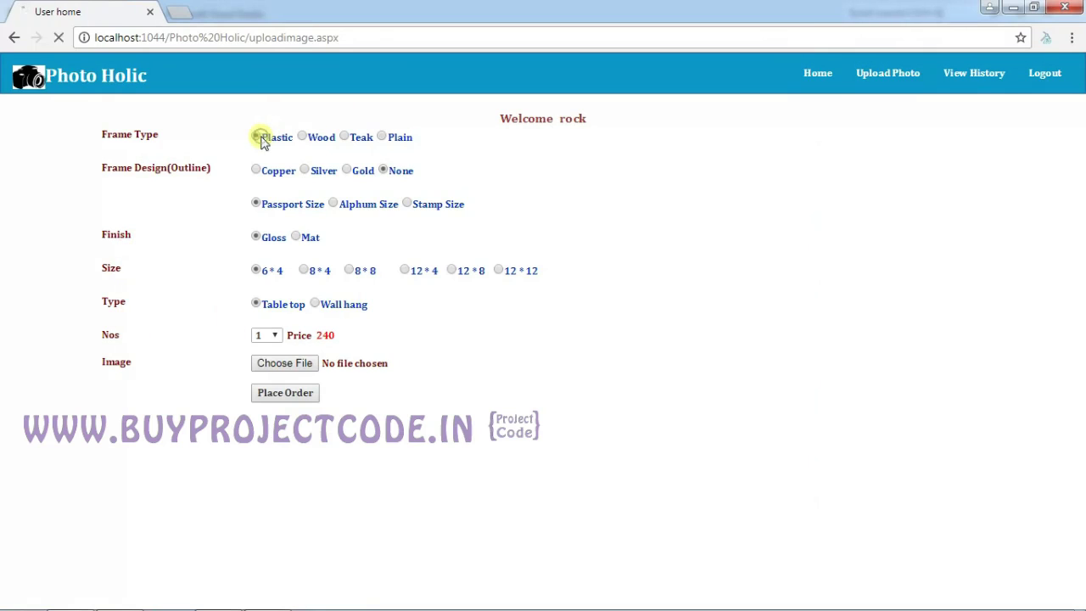
left_click(305, 140)
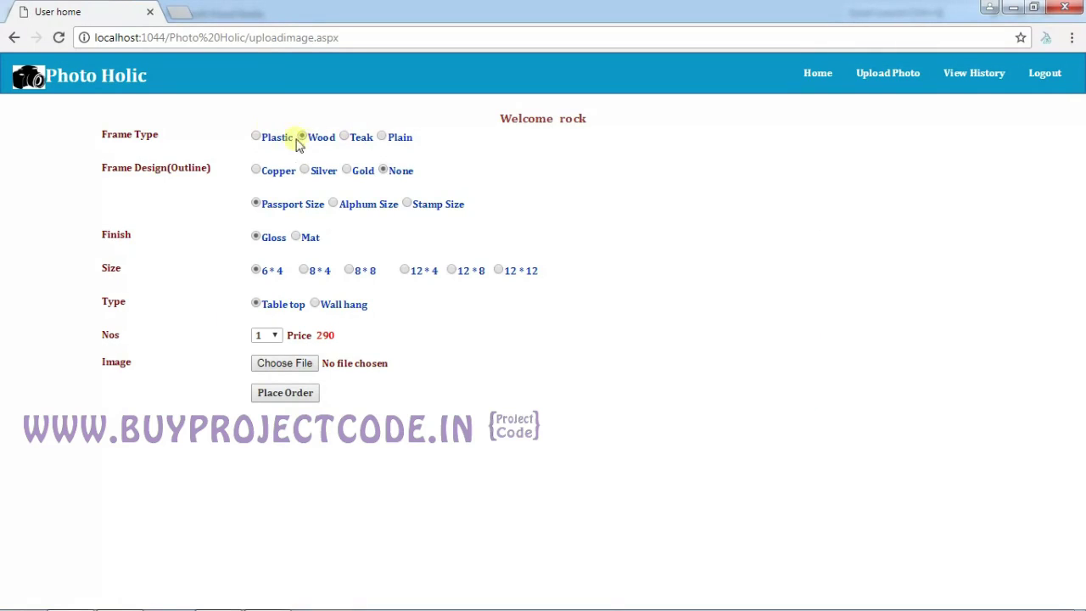
left_click(351, 172)
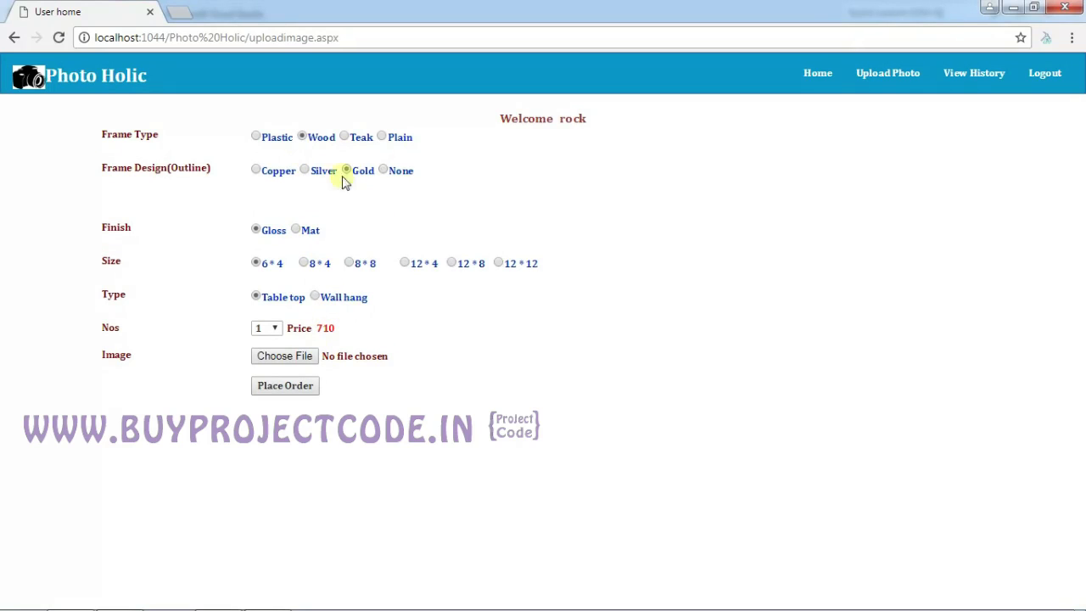
left_click(384, 171)
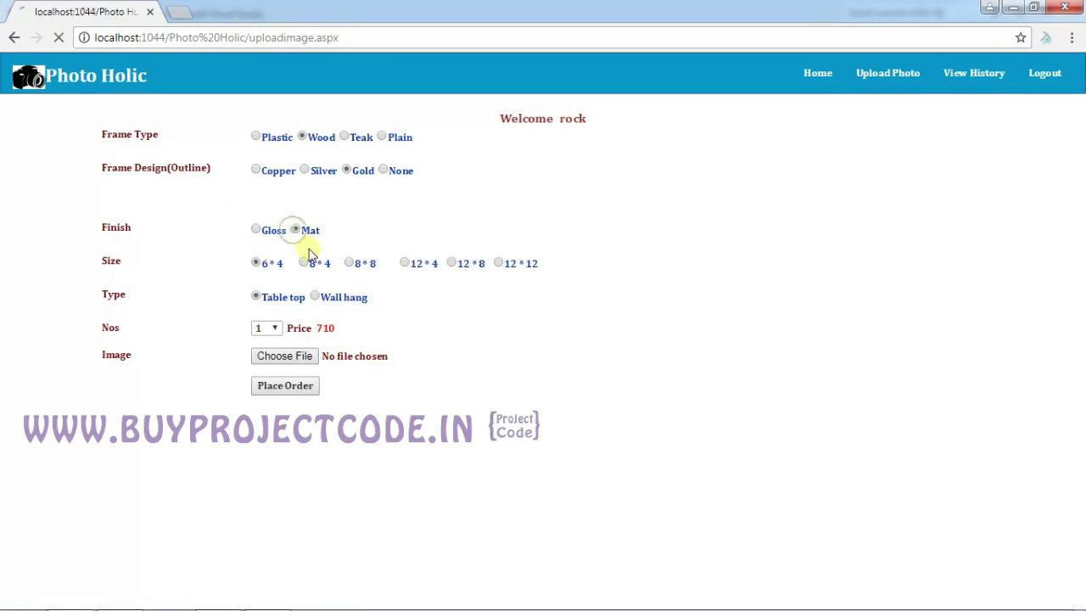
left_click(304, 263)
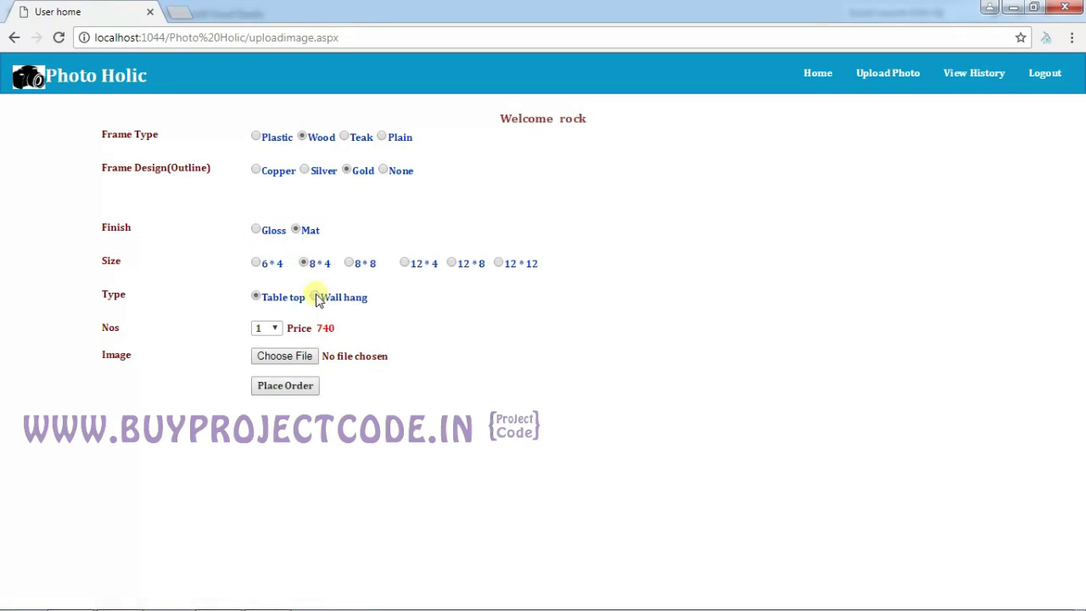
left_click(316, 295)
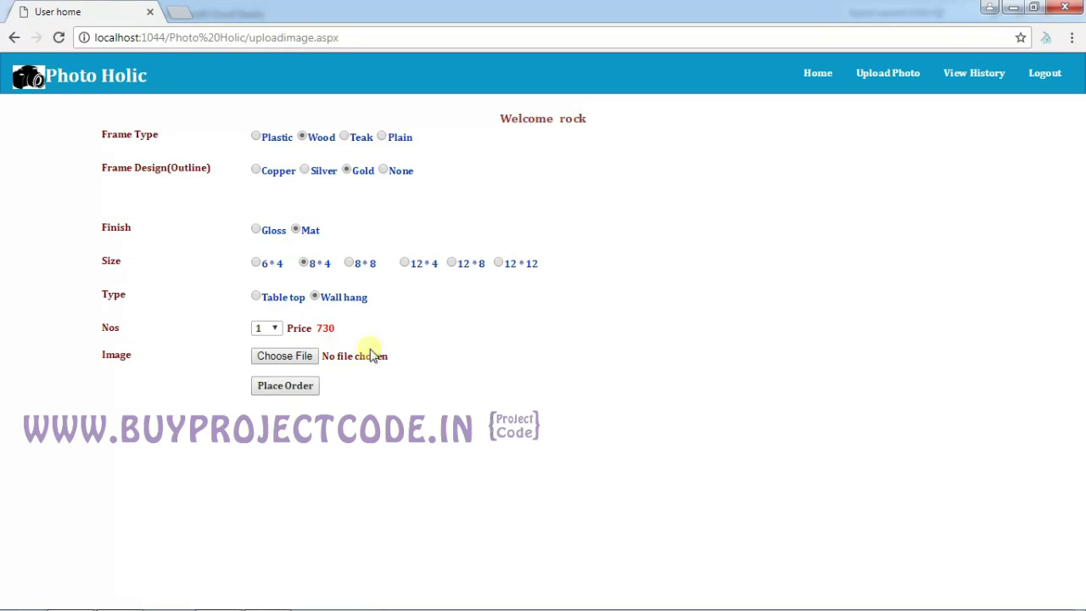
left_click(276, 330)
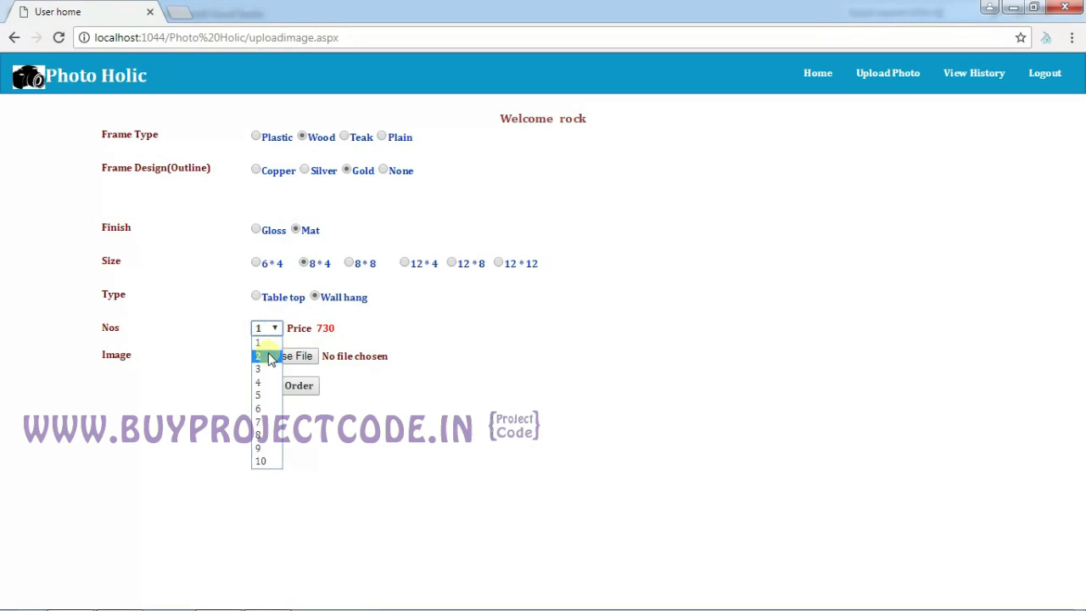
left_click(263, 354)
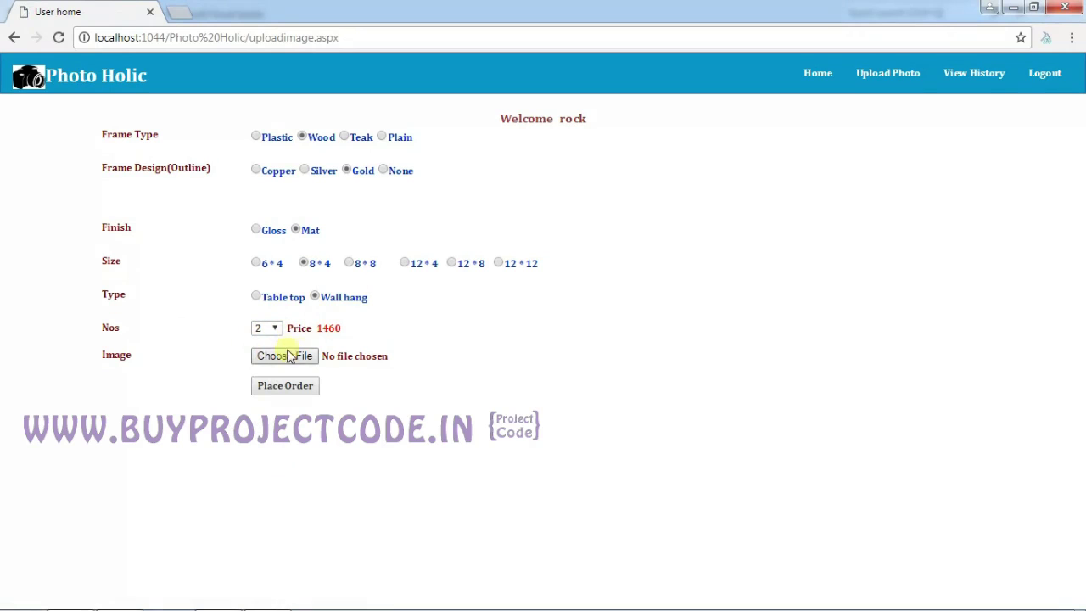
Attach u2.png as the photo to upload.
left_click(301, 356)
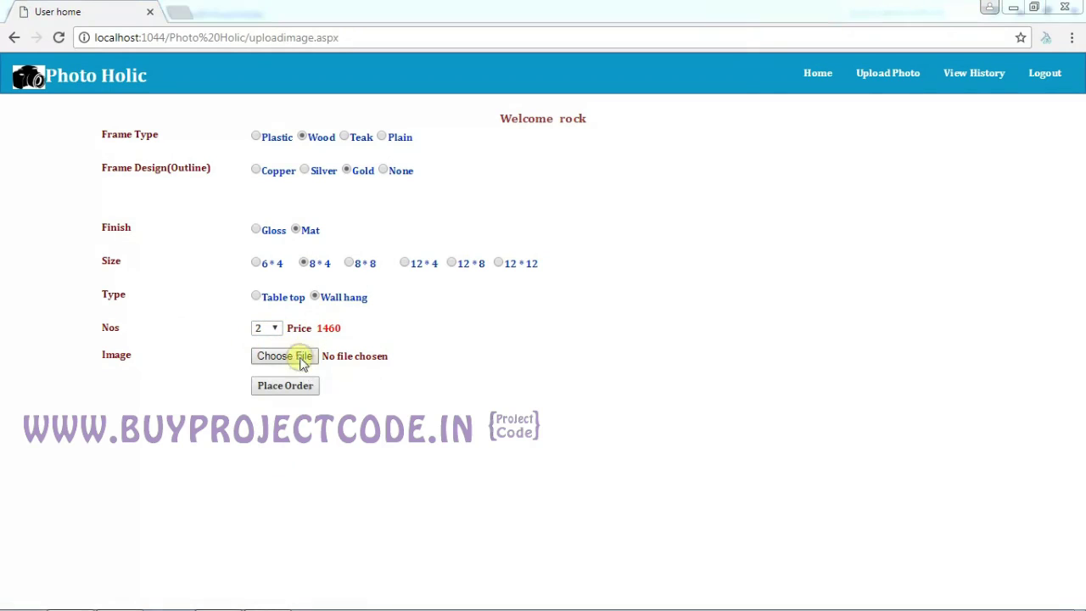
left_click_drag(738, 225, 742, 429)
left_click(390, 373)
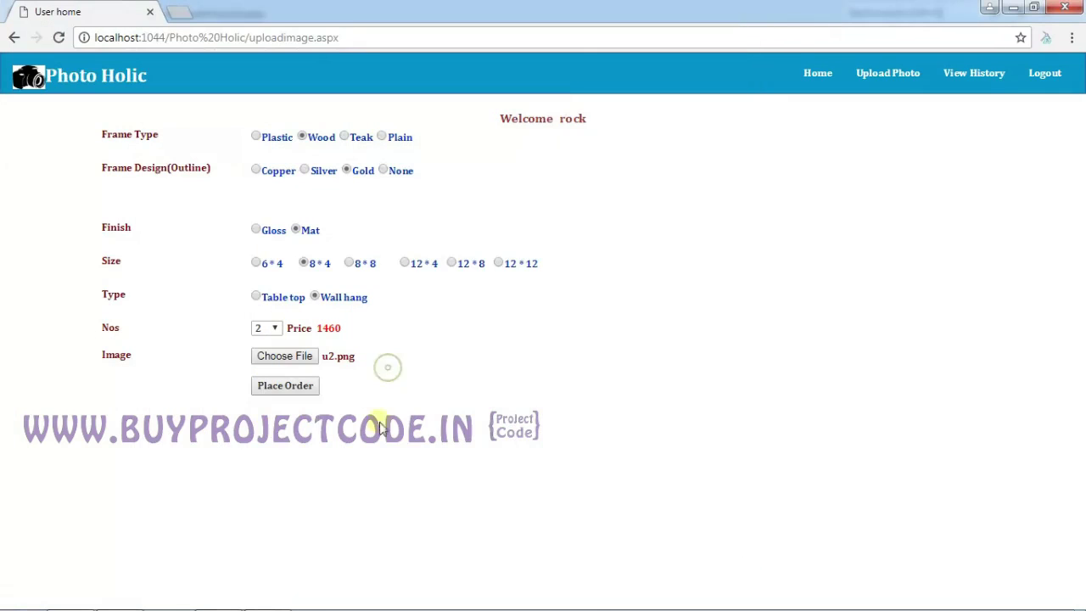
Place the 1460 order and pay by Debit Card through IOB bank.
left_click(297, 389)
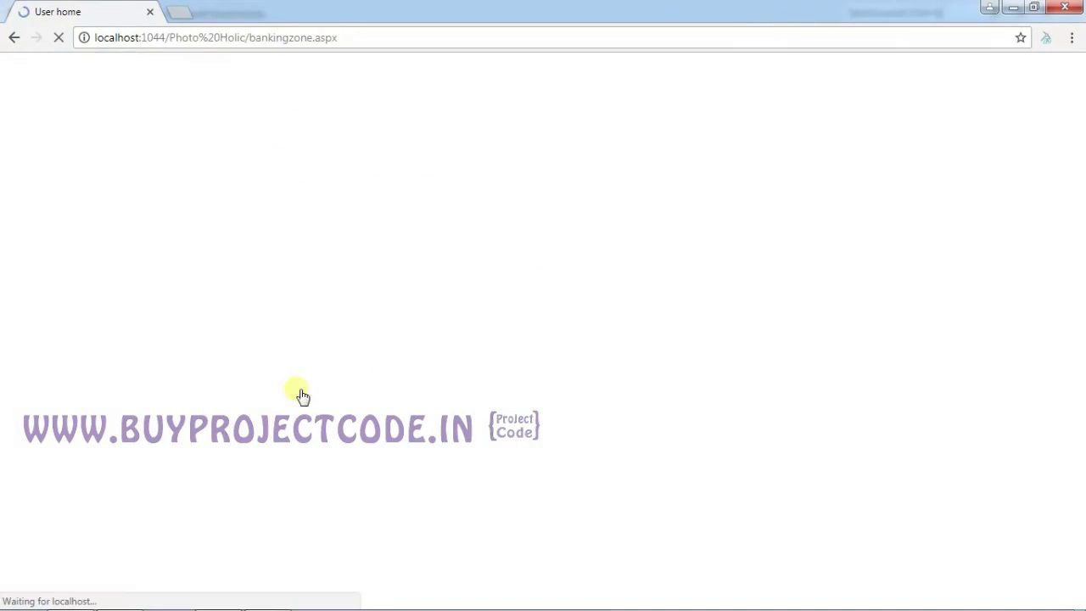
left_click(291, 137)
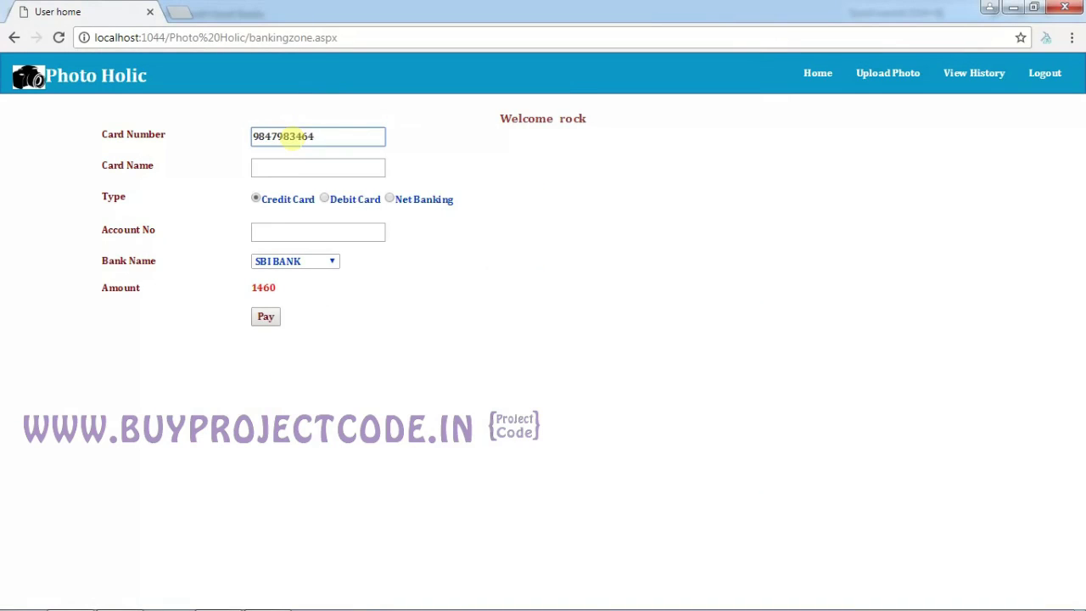
left_click(284, 167)
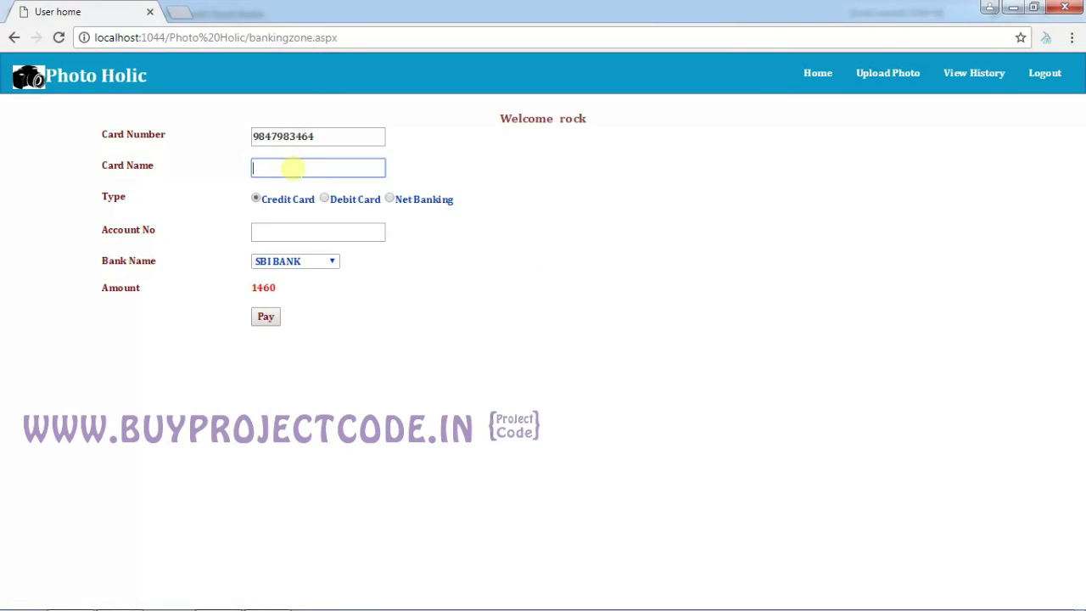
type("rock")
key("Tab")
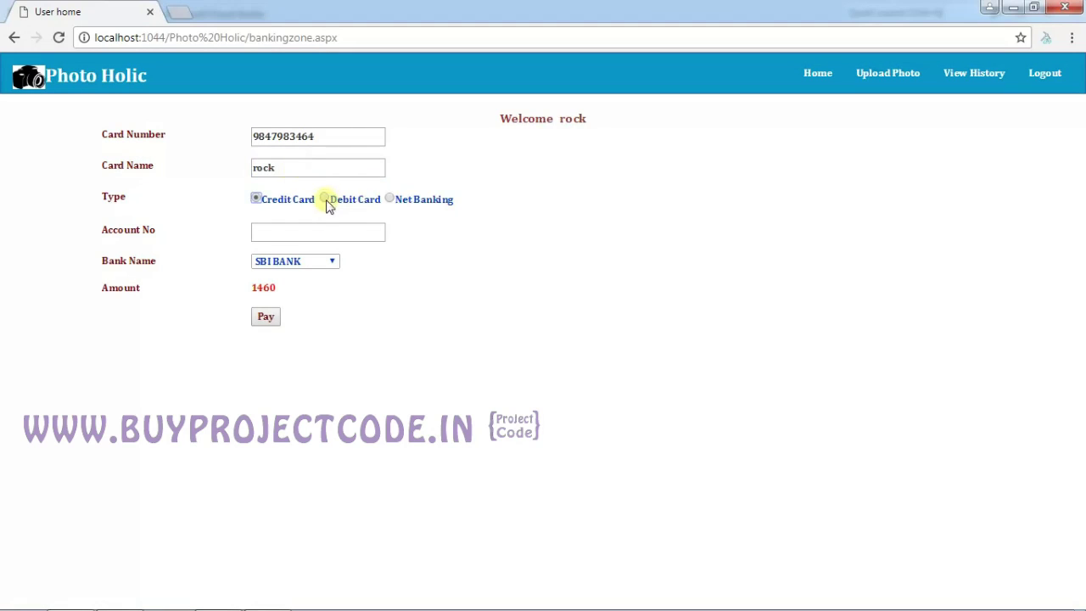
left_click(326, 200)
left_click(318, 234)
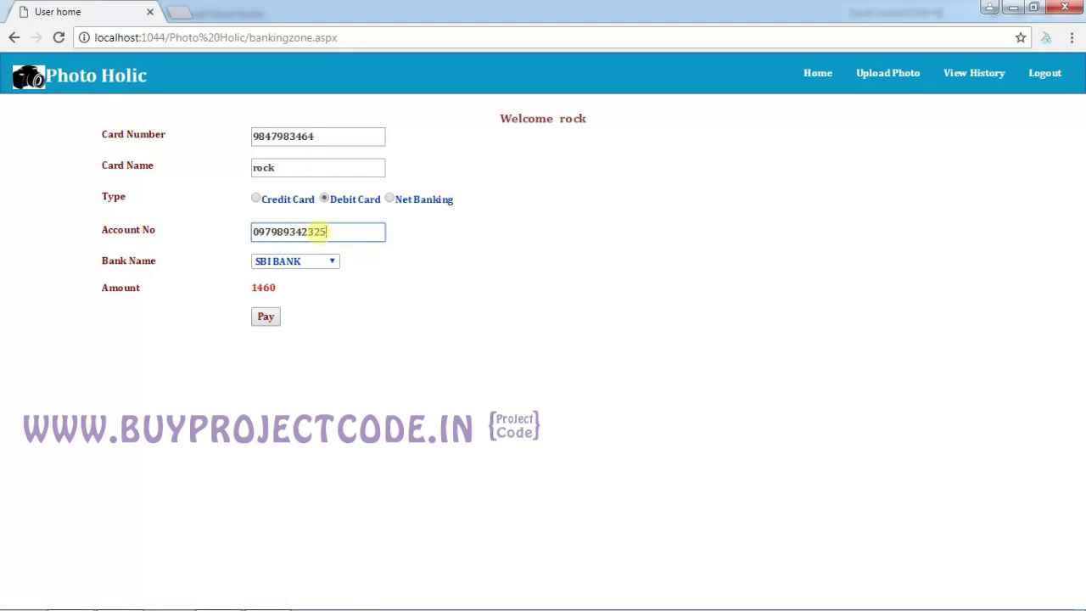
left_click(312, 265)
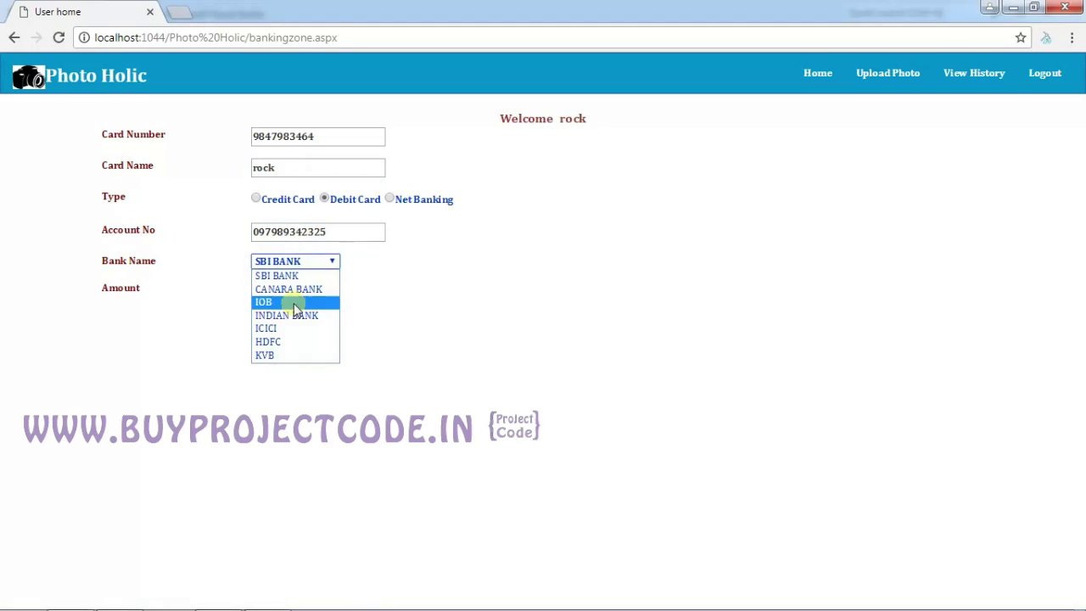
left_click(294, 305)
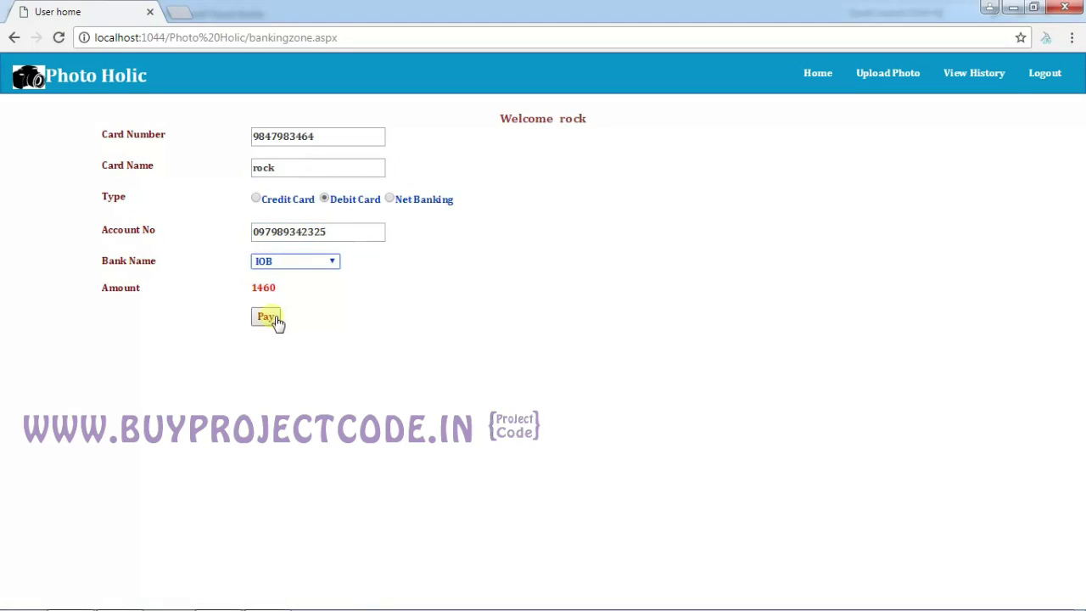
left_click(272, 319)
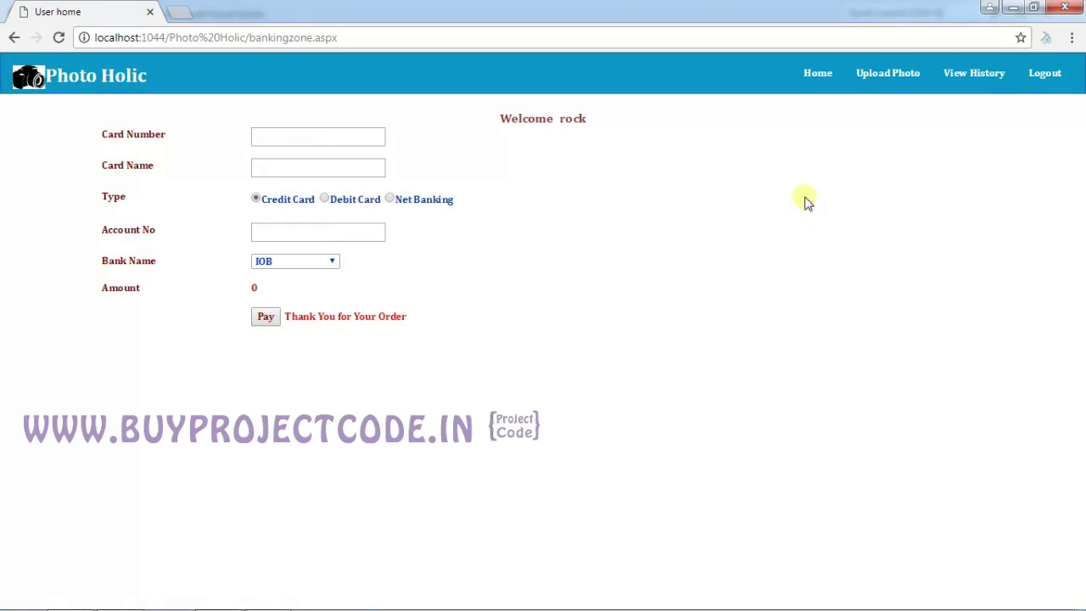
Log out the customer and sign in as Admin, retrying after an Invalid User error.
left_click(1040, 85)
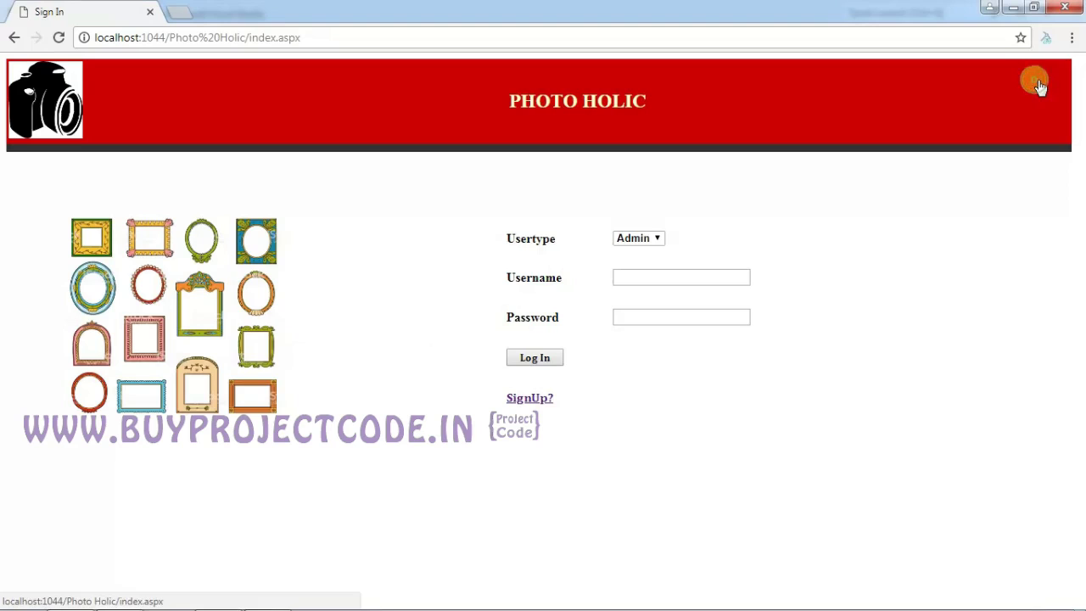
left_click(656, 240)
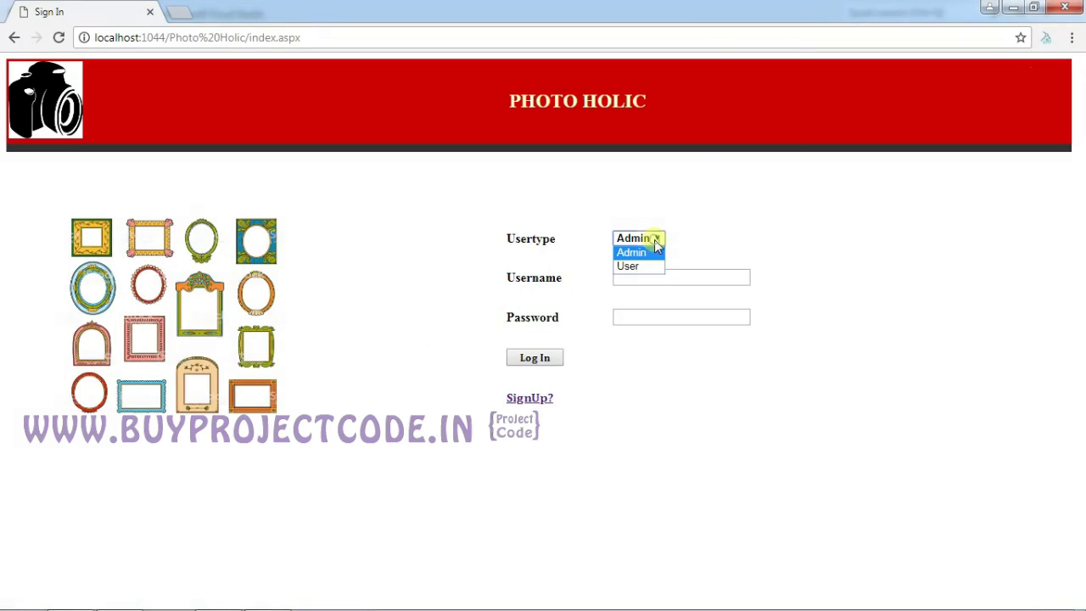
left_click(638, 252)
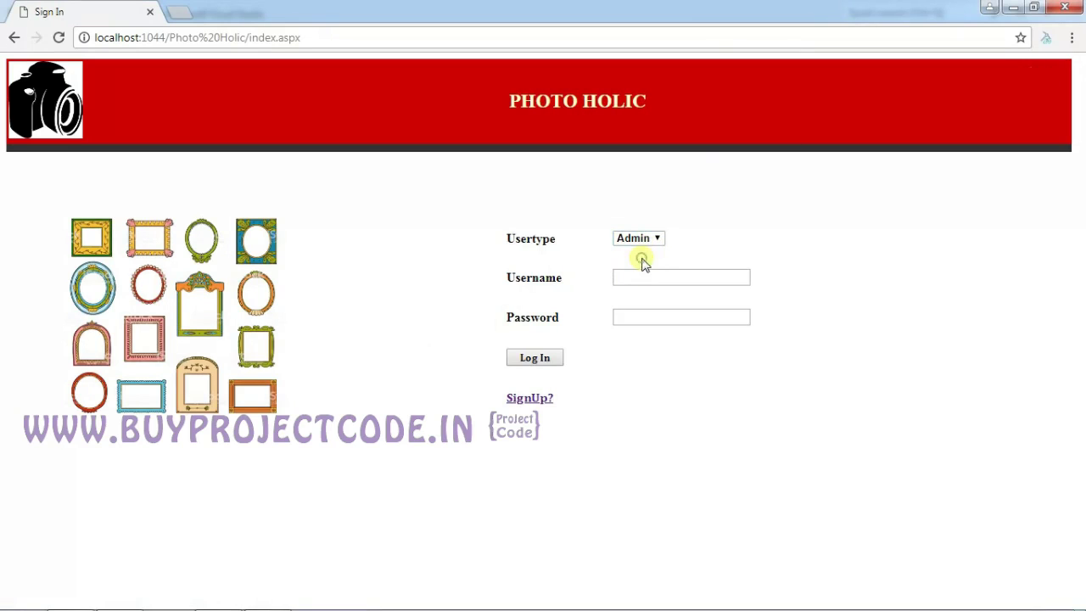
left_click(636, 273)
type("admin")
key("Tab")
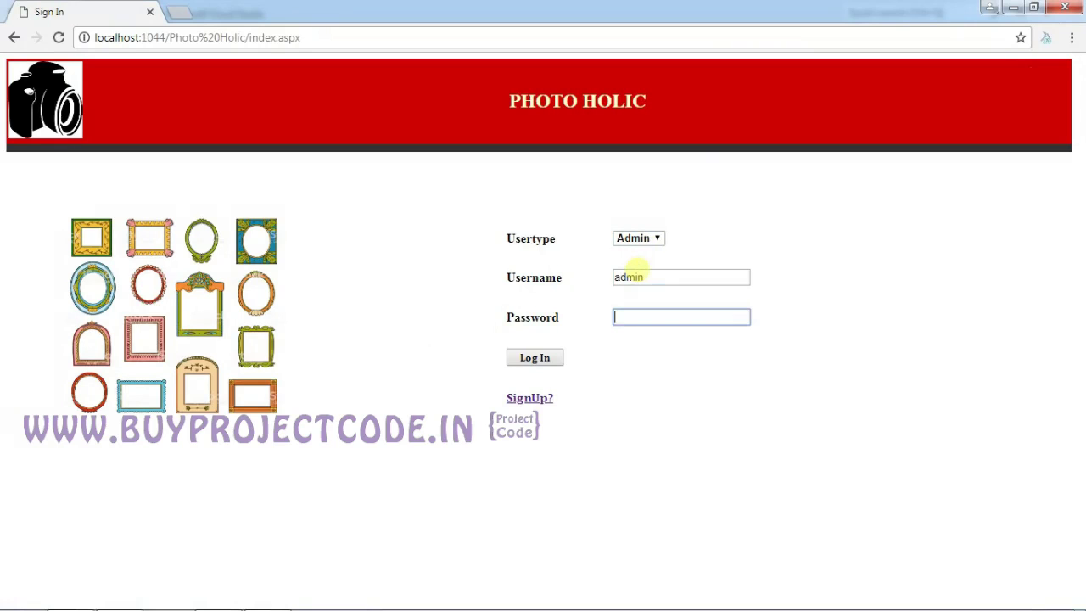
type("admin")
key("Return")
type("admi")
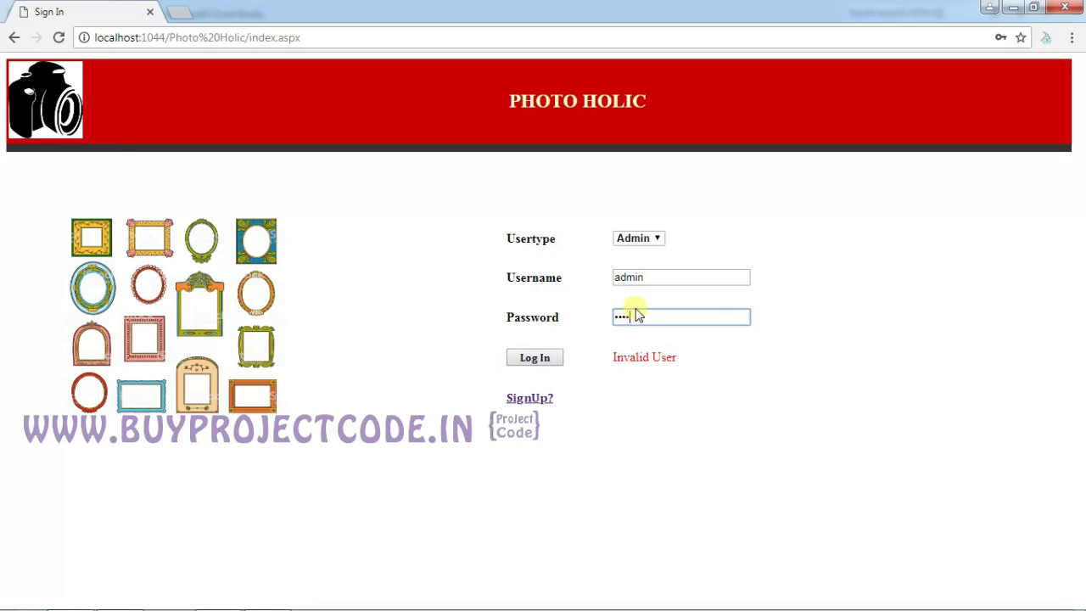
type("n")
key("Return")
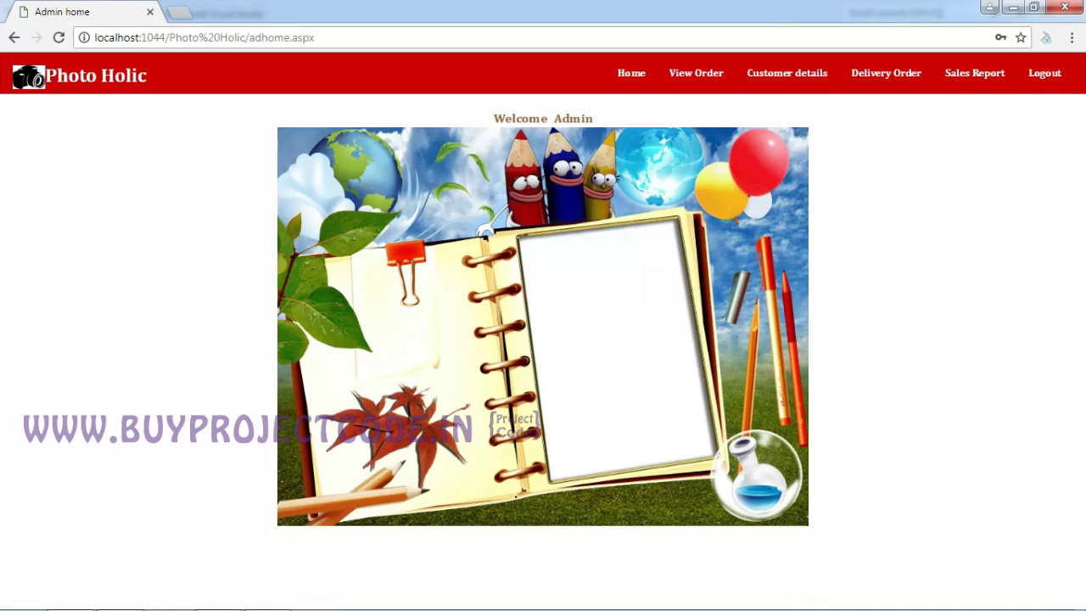
Review the 7 August order (Wood, Gold, Mat, 1460) and start processing it.
left_click(702, 87)
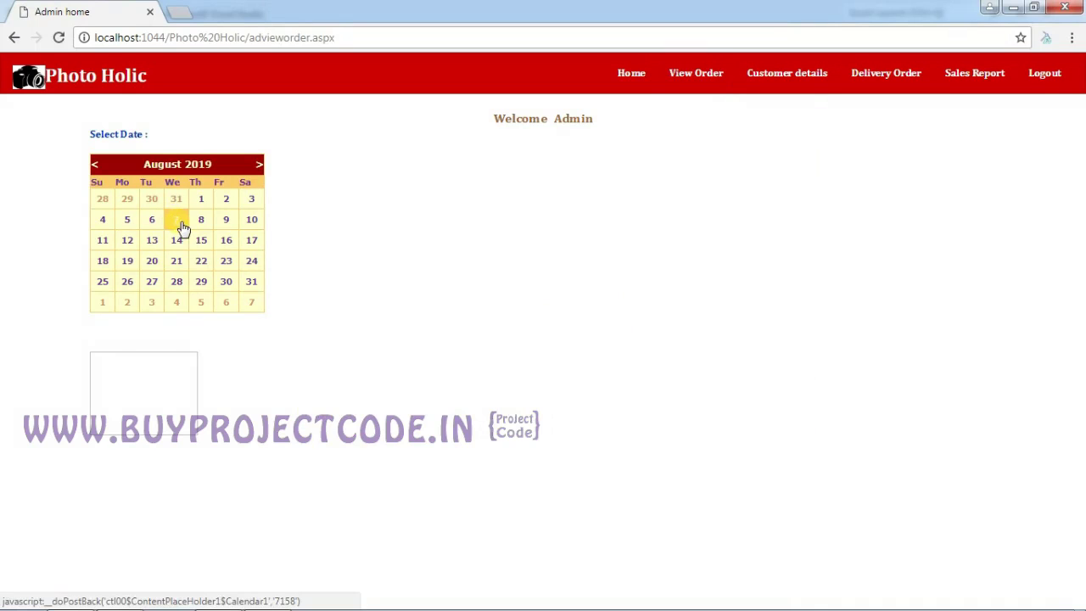
left_click(174, 220)
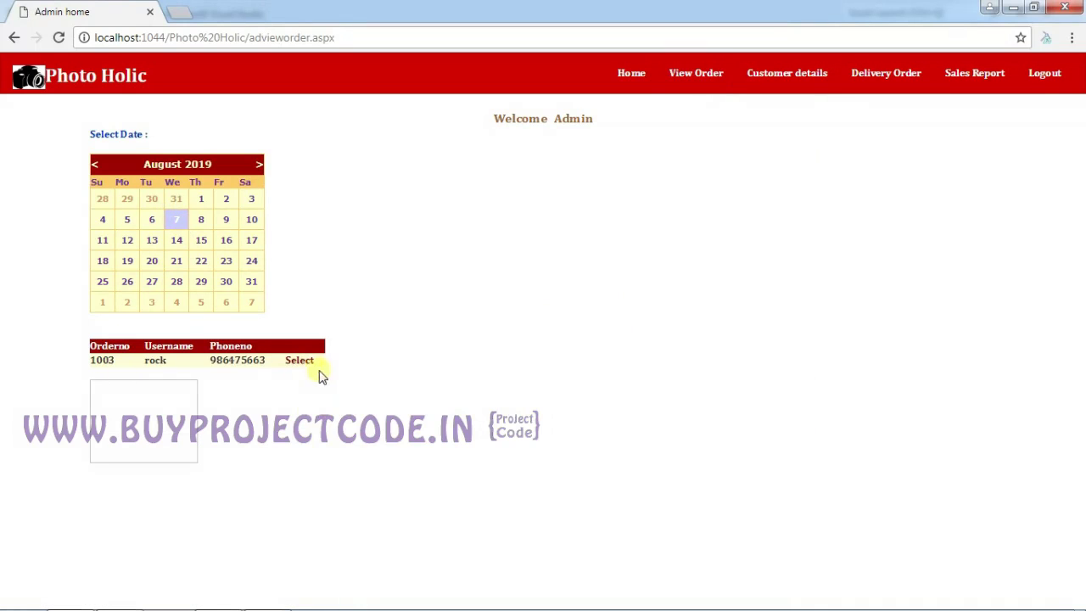
left_click(226, 220)
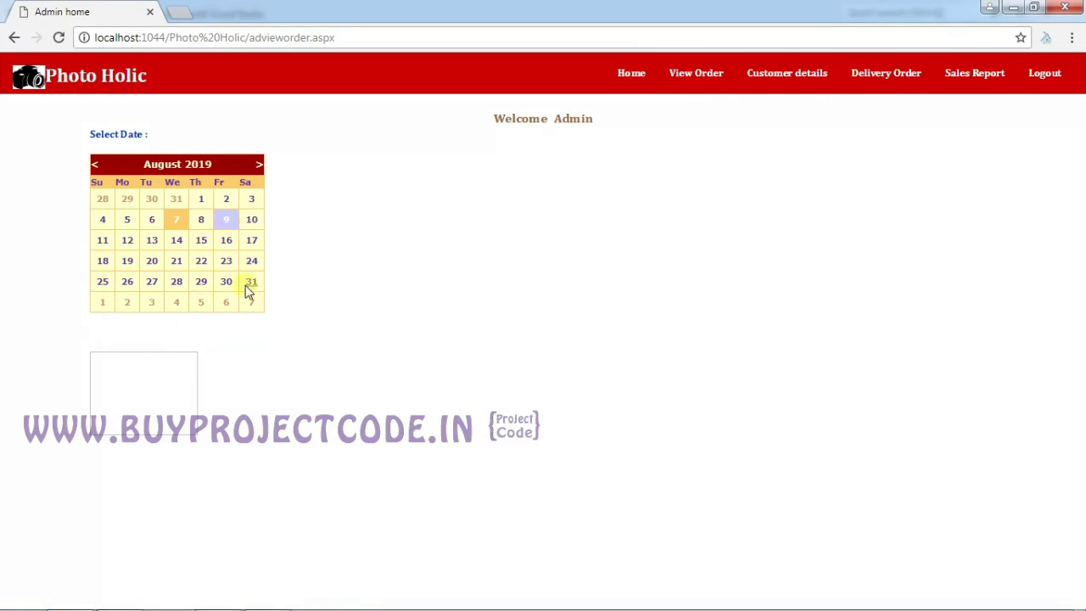
left_click(182, 226)
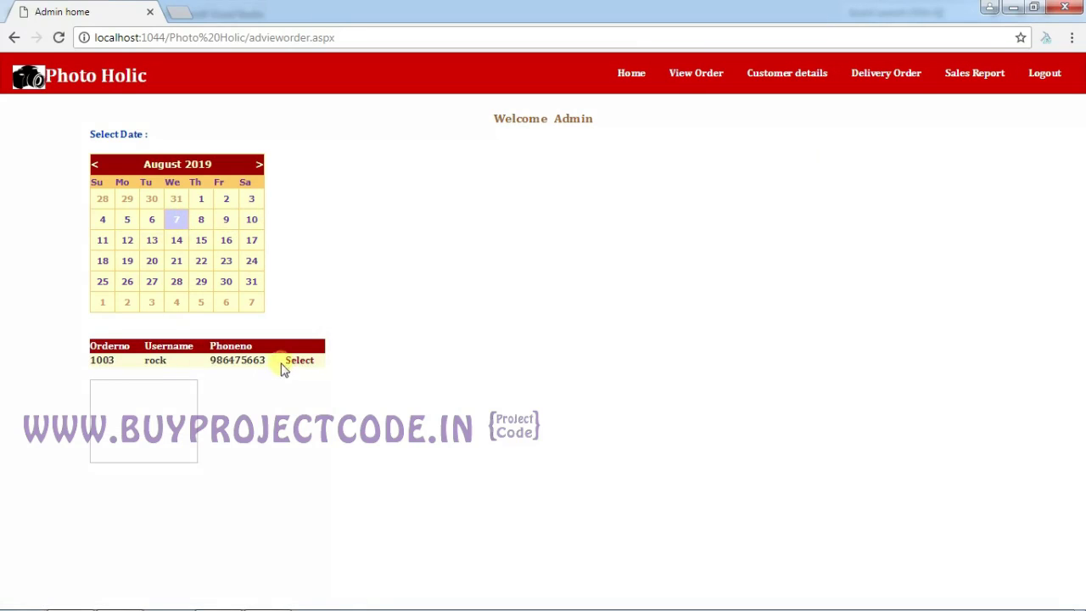
left_click(298, 362)
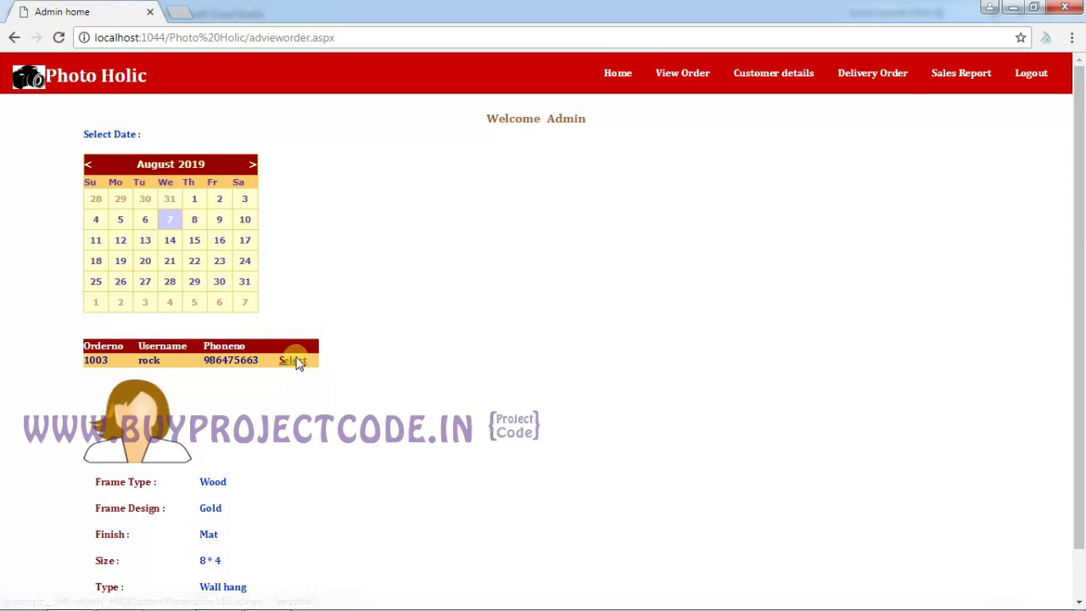
scroll(1081, 270, "down", 1)
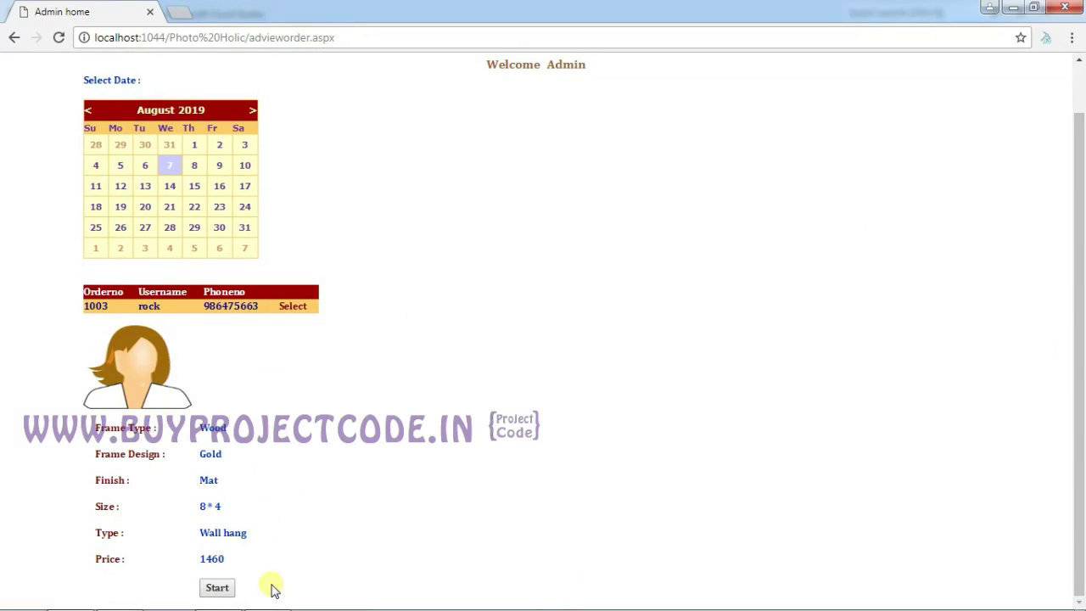
left_click(218, 590)
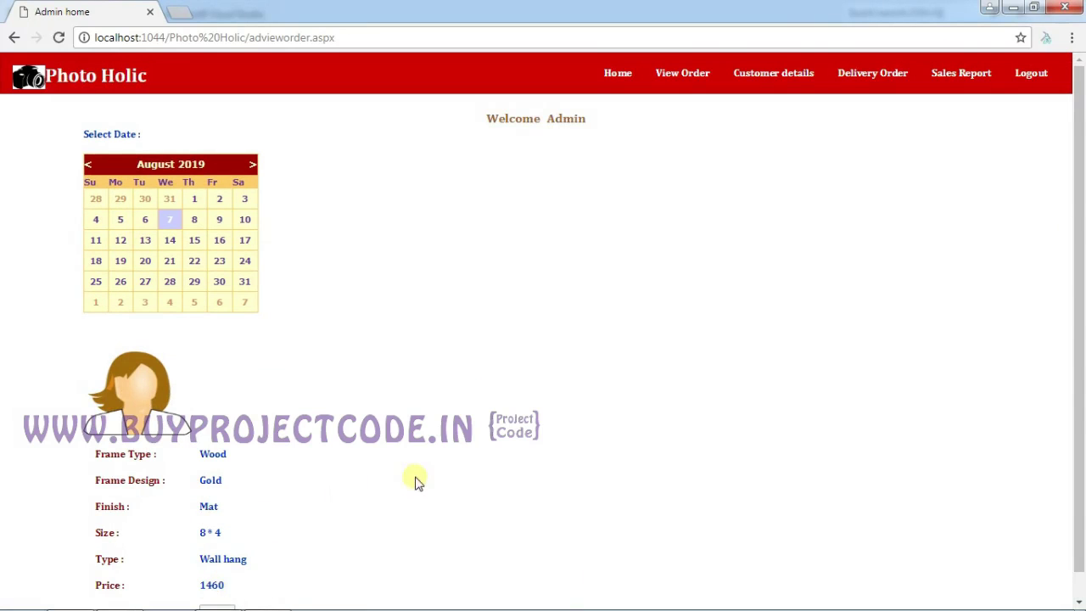
left_click(760, 86)
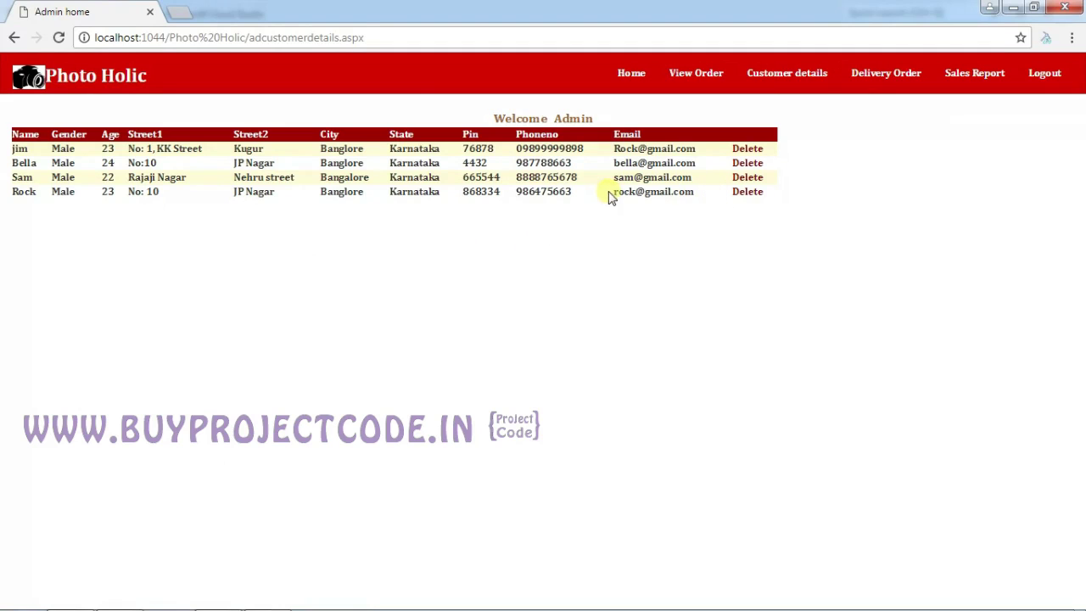
Open the Delivery Order page with its August 2019 date calendar.
left_click(750, 152)
Open the Delivery Order page and list the 7 August 2019 orders, showing order 1003 Delivered.
left_click(816, 74)
left_click(865, 76)
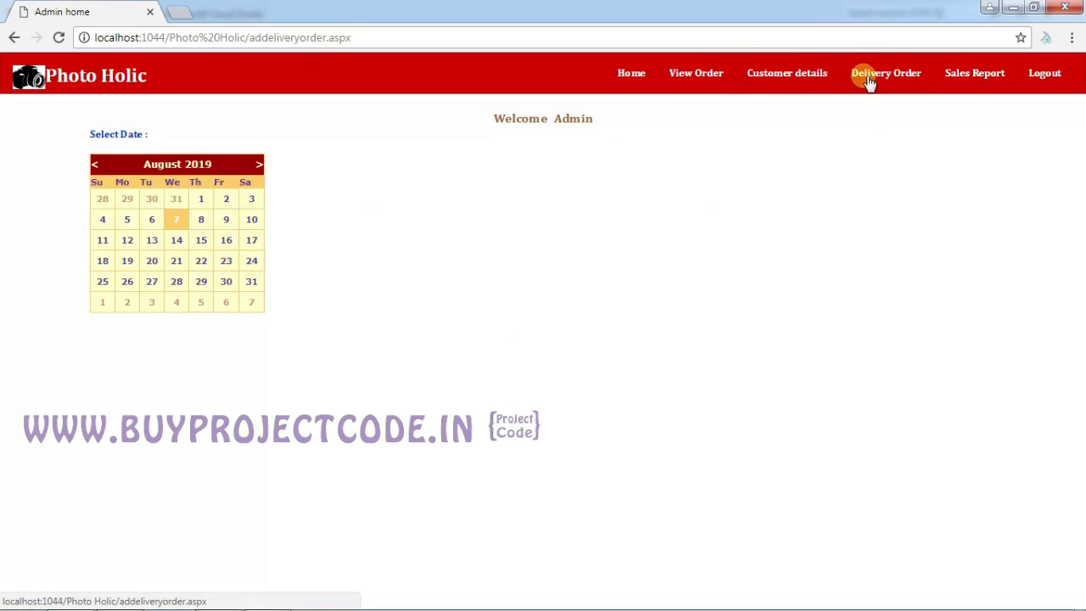
left_click(703, 75)
left_click(701, 80)
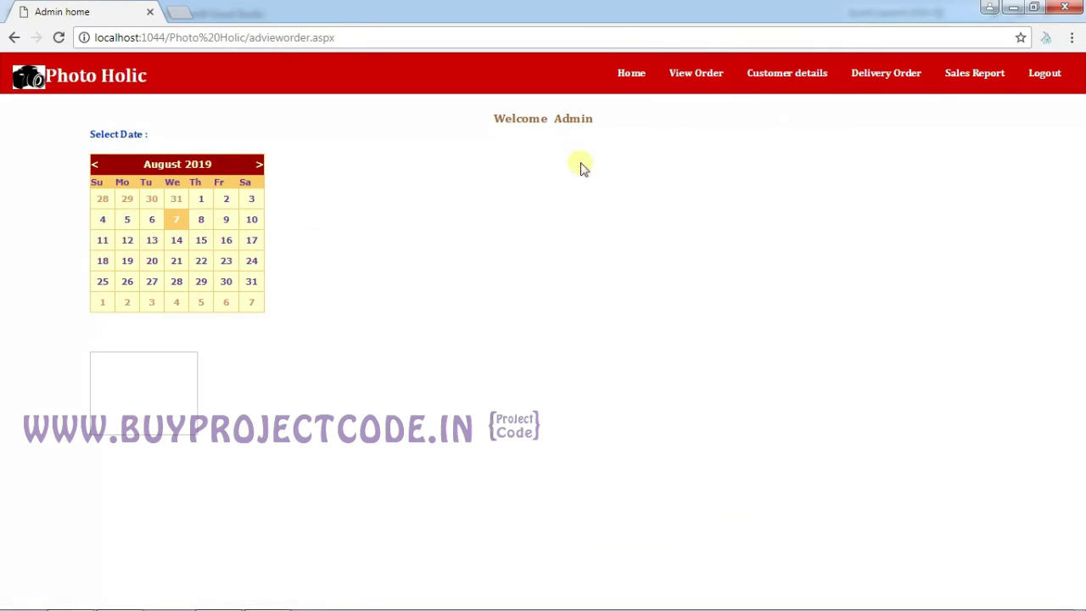
left_click(881, 70)
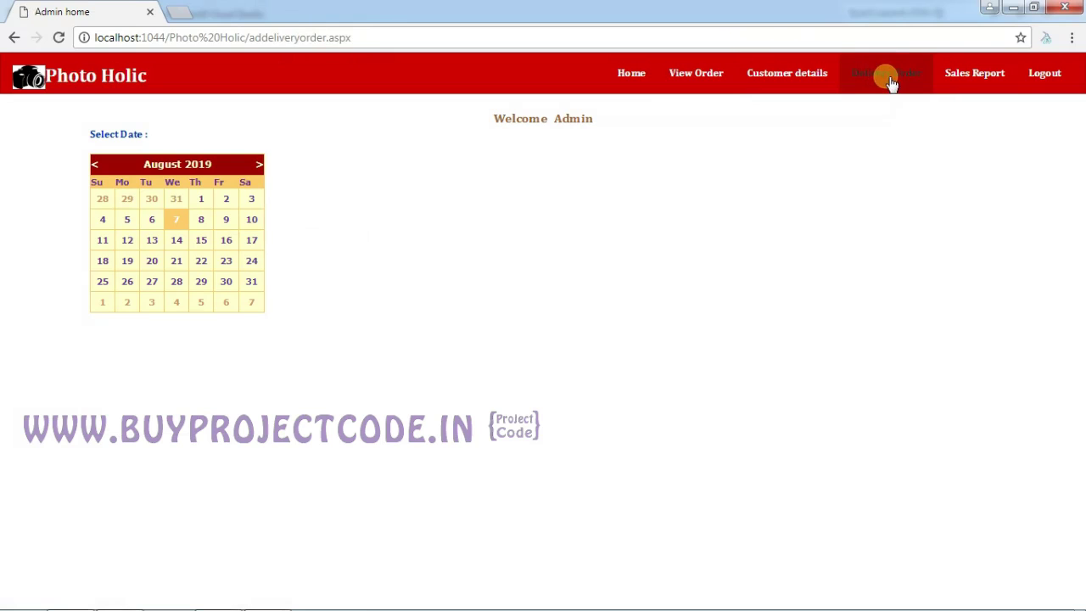
left_click(887, 77)
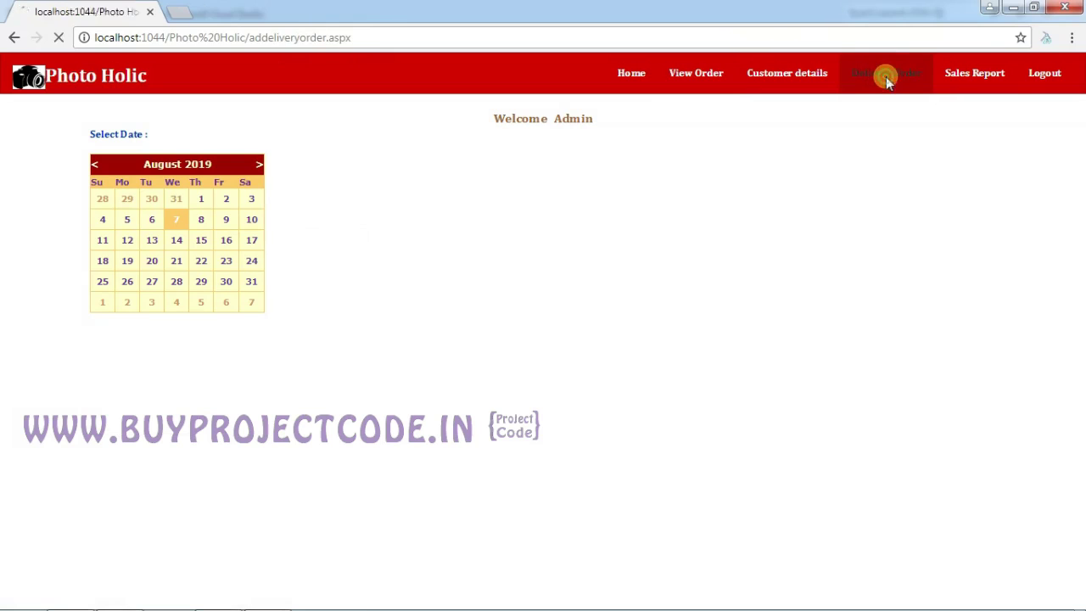
left_click(178, 221)
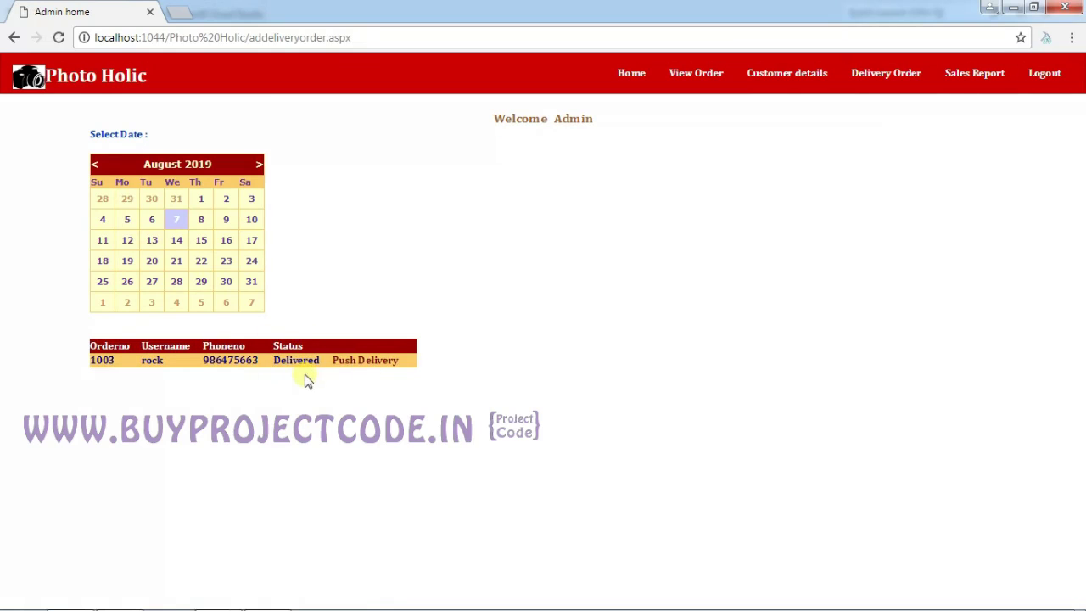
Log out of admin, choose the User user type, and enter the customer's username and password.
left_click(1041, 87)
left_click(657, 243)
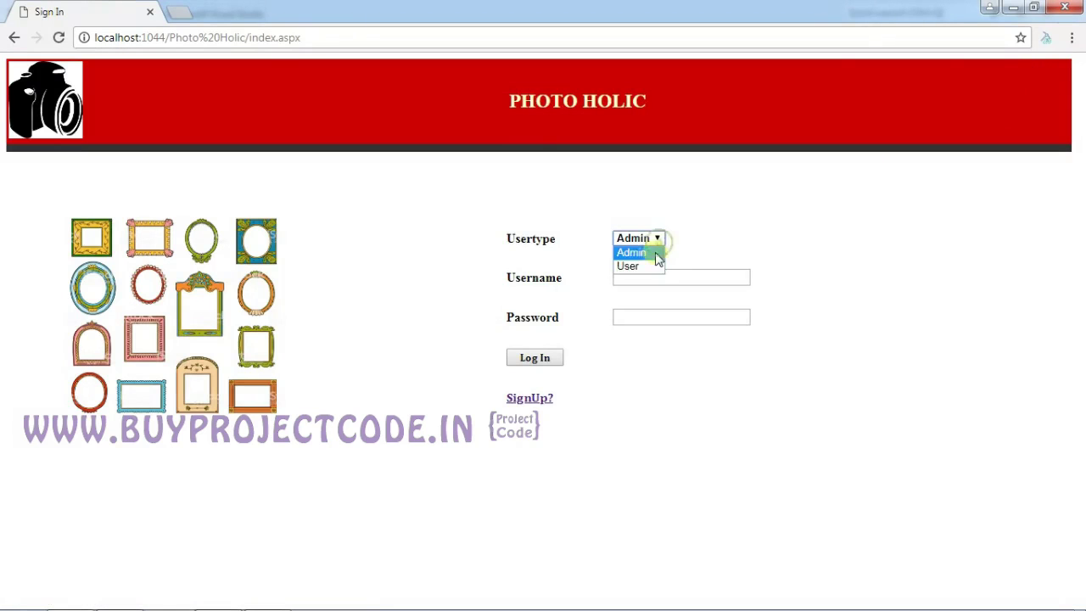
left_click(650, 266)
left_click(650, 276)
key("alt+Tab")
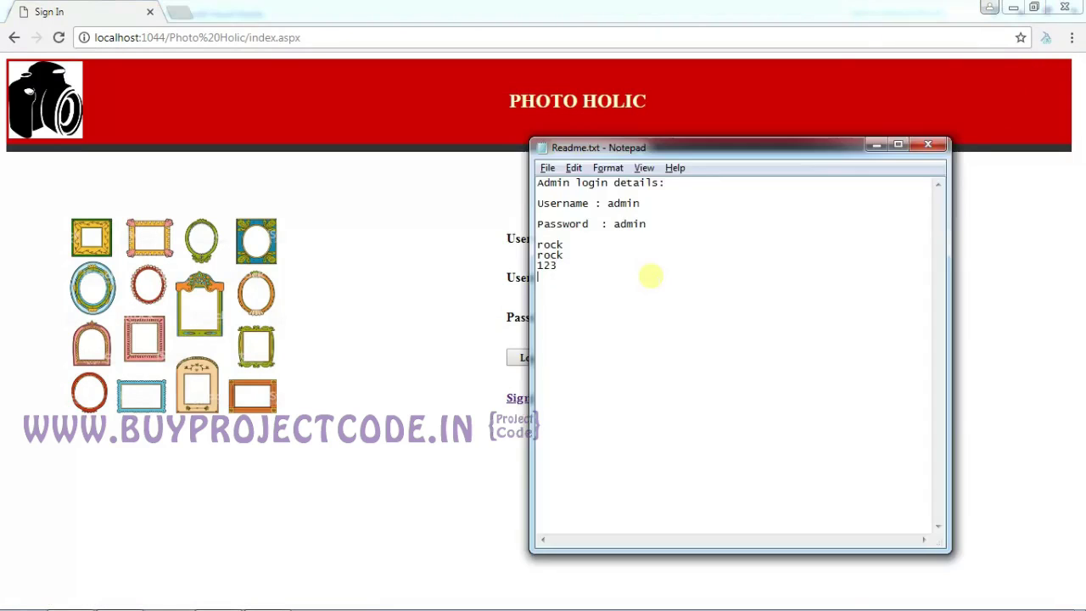
key("alt+Tab")
type("rock")
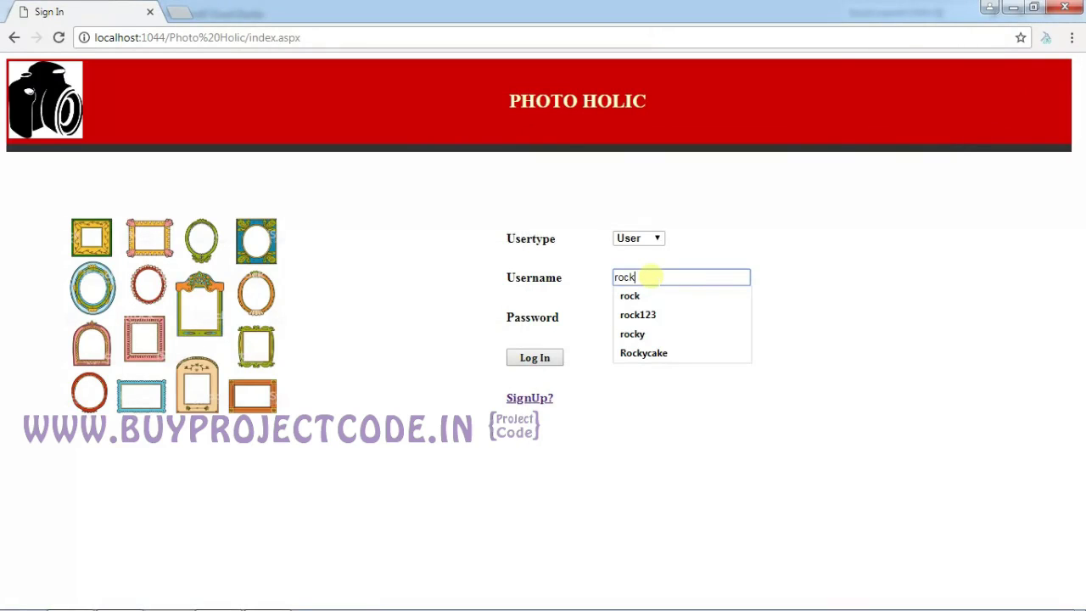
left_click(643, 314)
left_click(642, 312)
type("123")
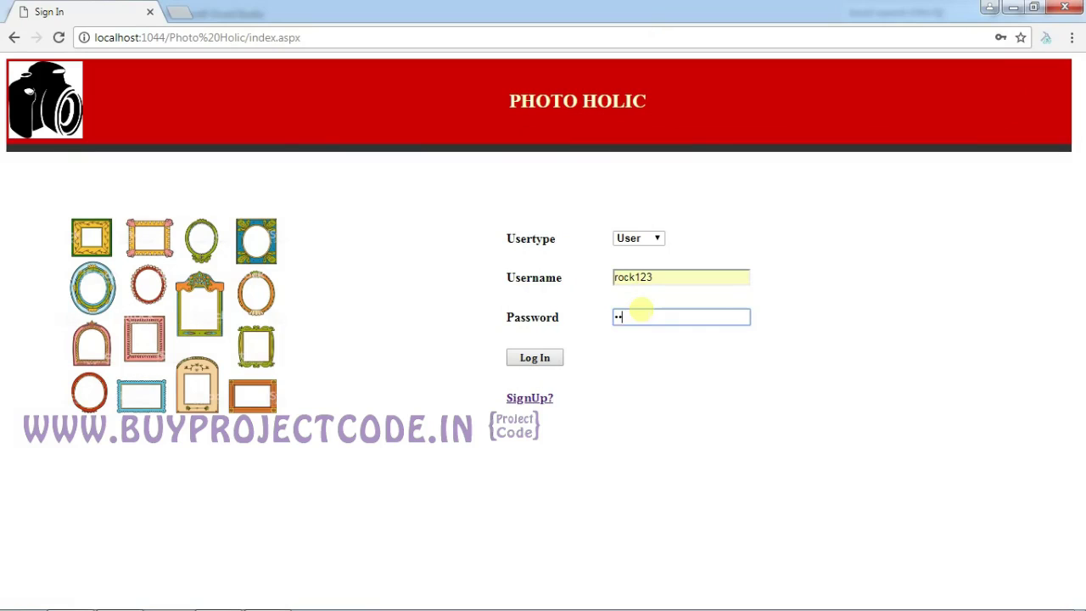
Sign in after correcting the username, then view order 1003's Wood, Gold, Mat, 1460 details in View History.
left_click(534, 357)
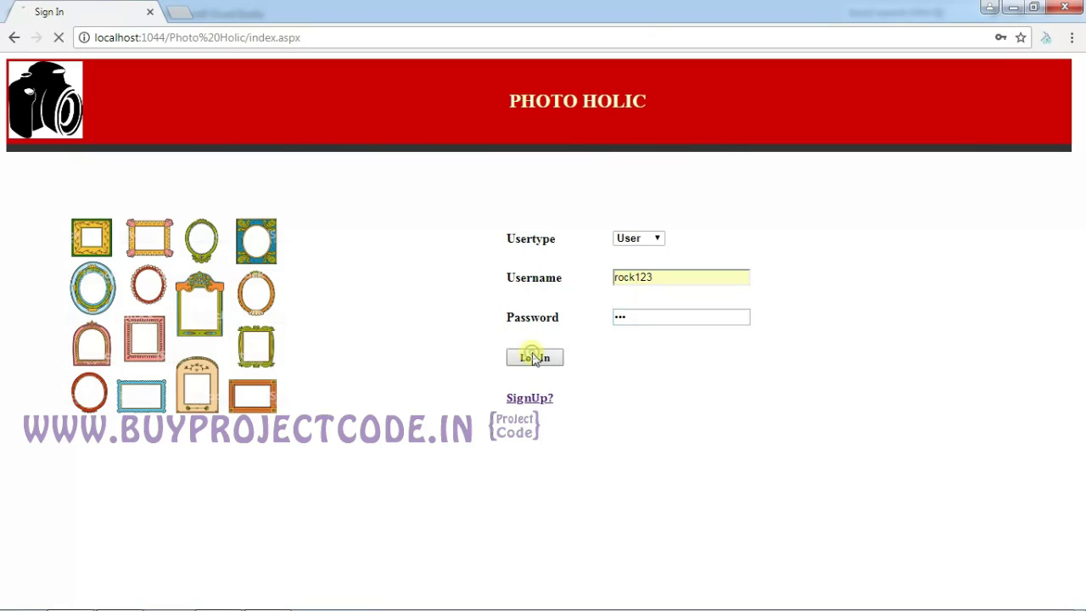
left_click(637, 314)
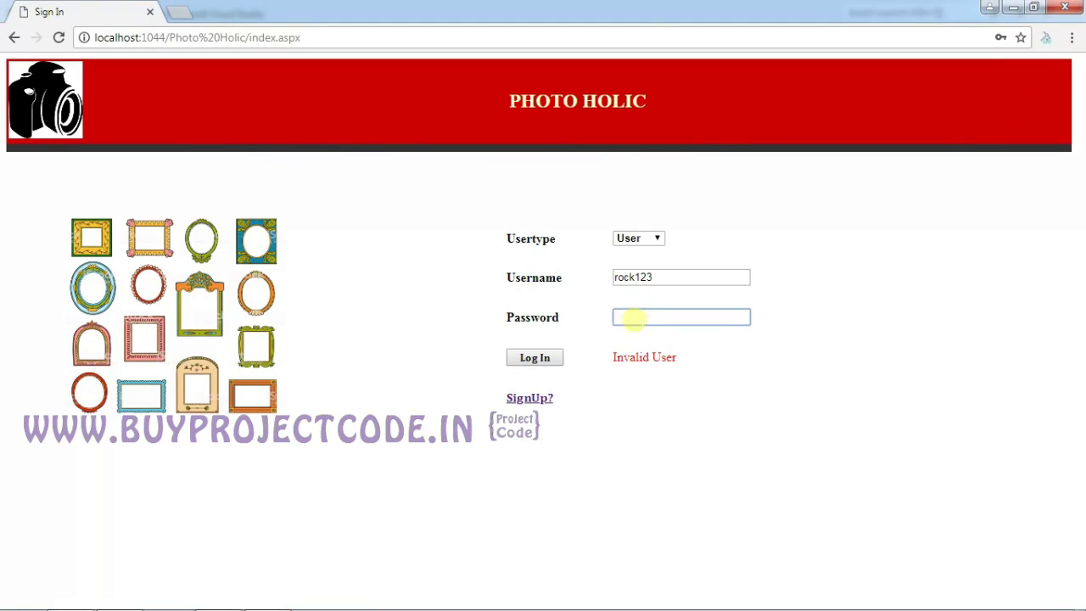
left_click(660, 277)
key("BackSpace")
key("BackSpace")
key("BackSpace")
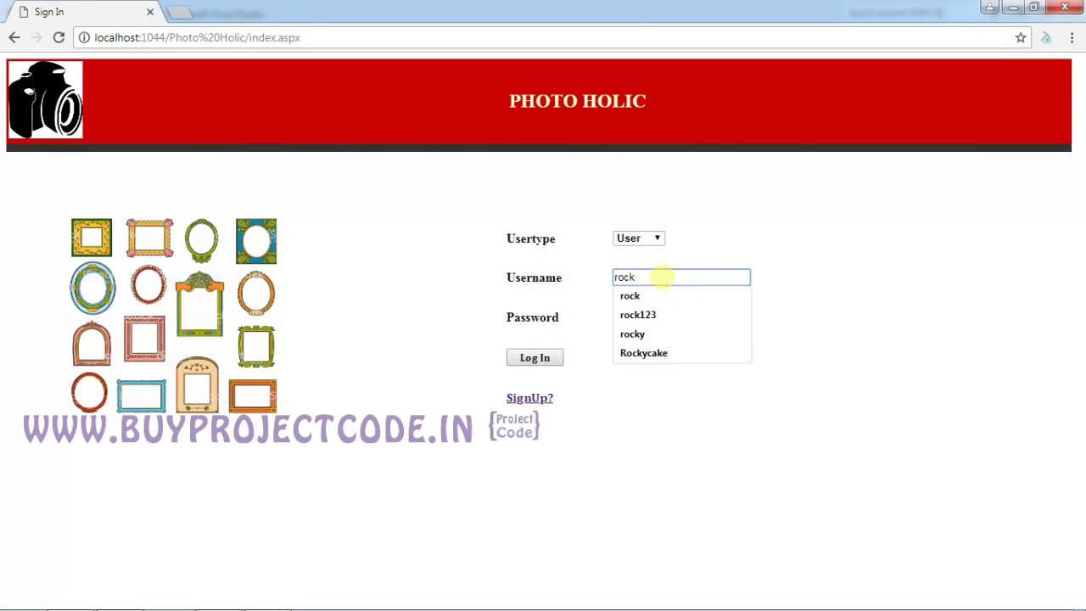
key("Tab")
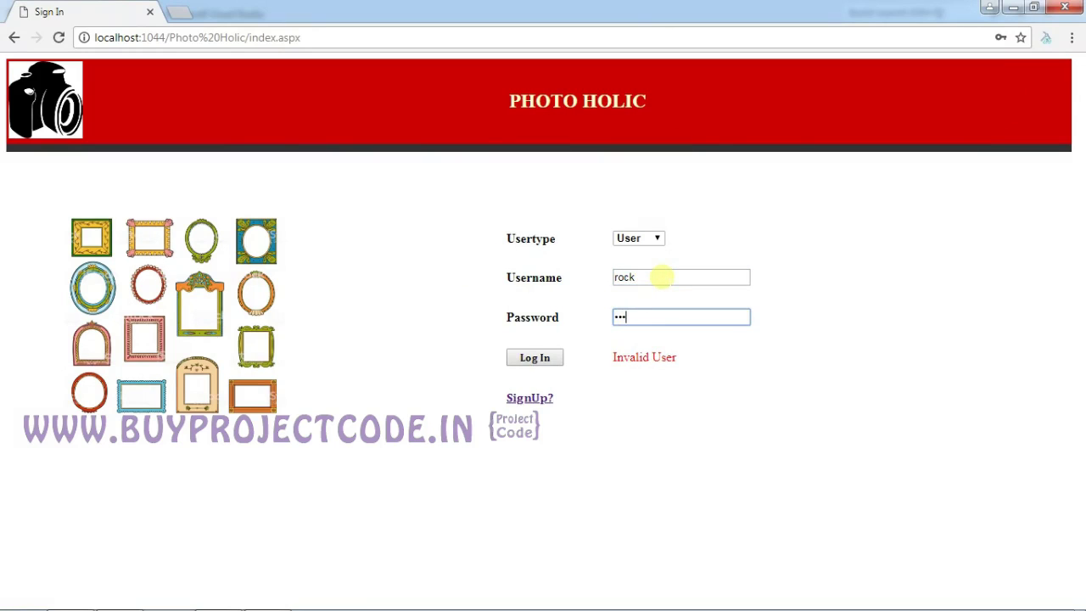
left_click(526, 357)
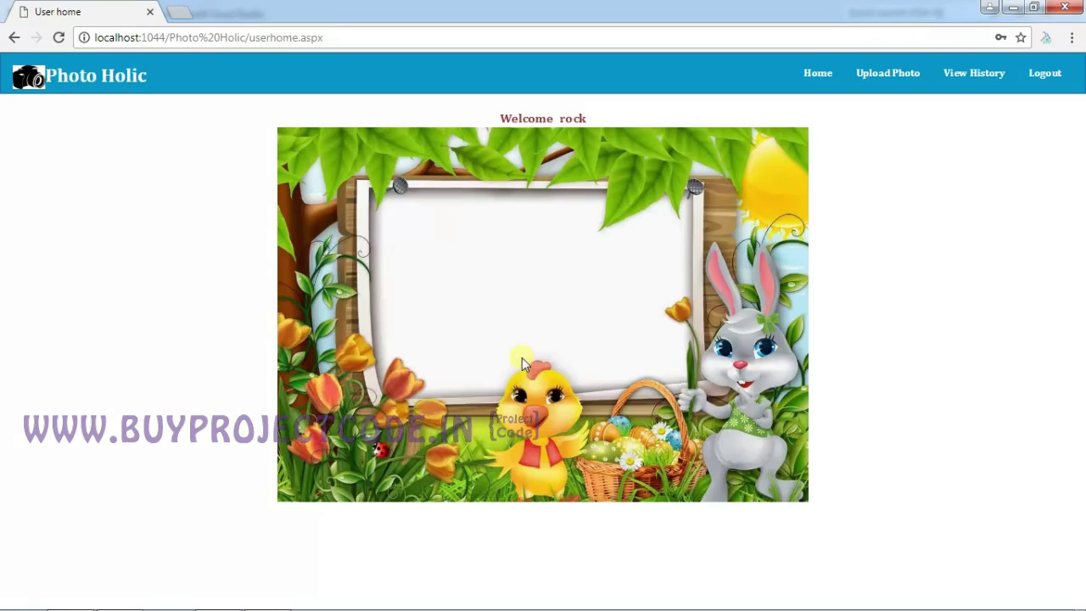
left_click(959, 74)
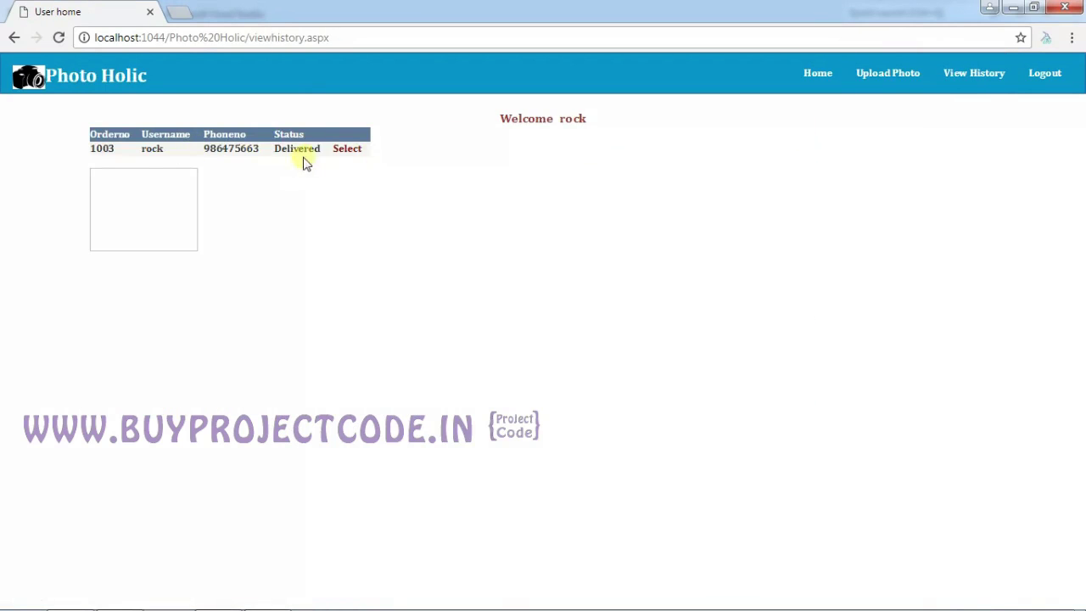
left_click(349, 151)
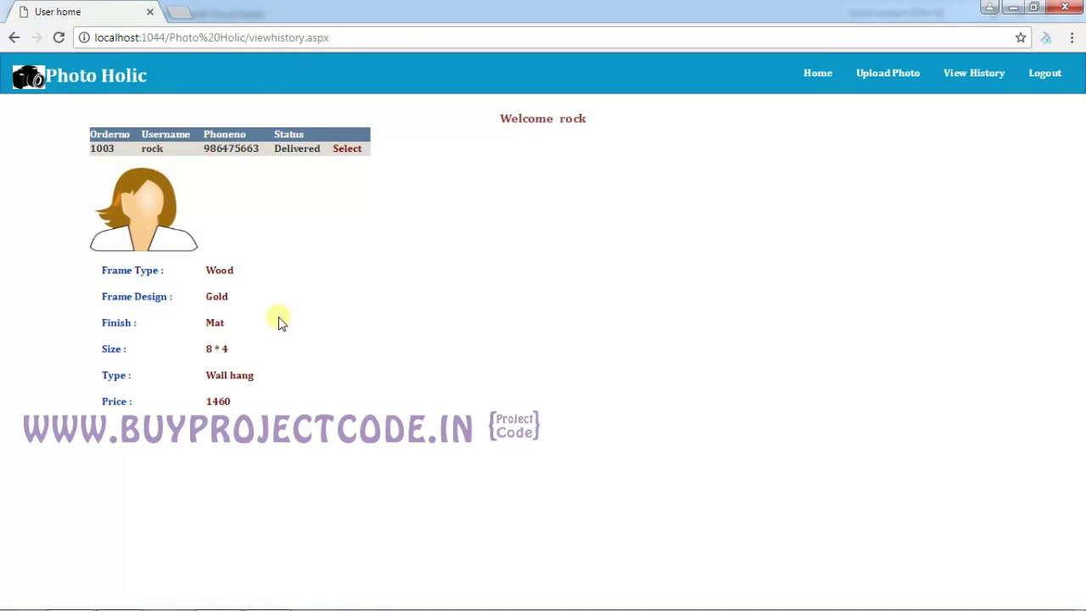
Log out of the customer account and sign in with the admin username and password.
left_click(1044, 73)
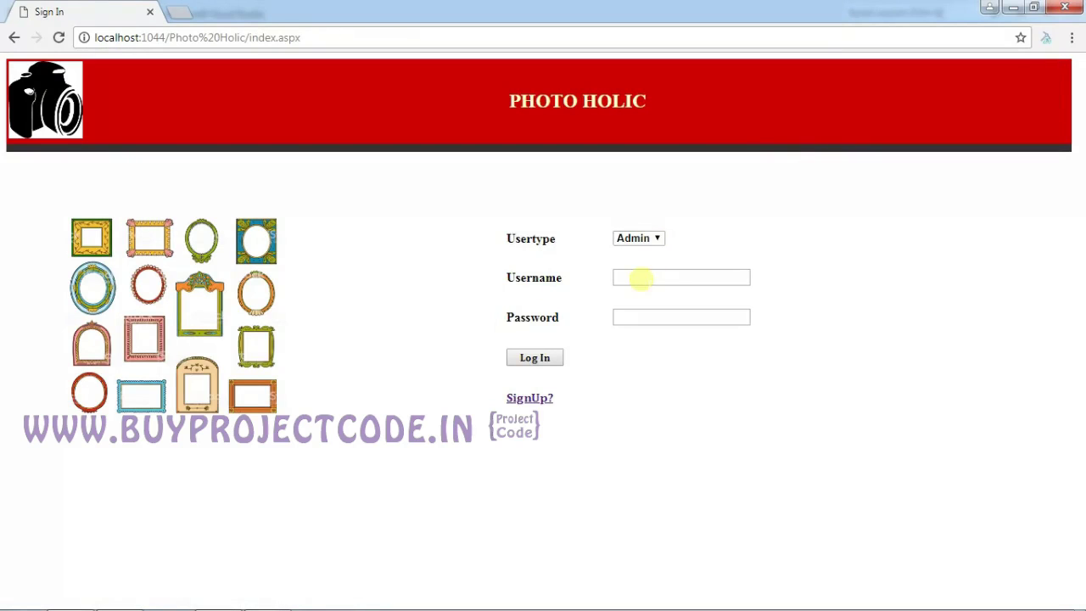
left_click(640, 278)
type("admin")
key("Tab")
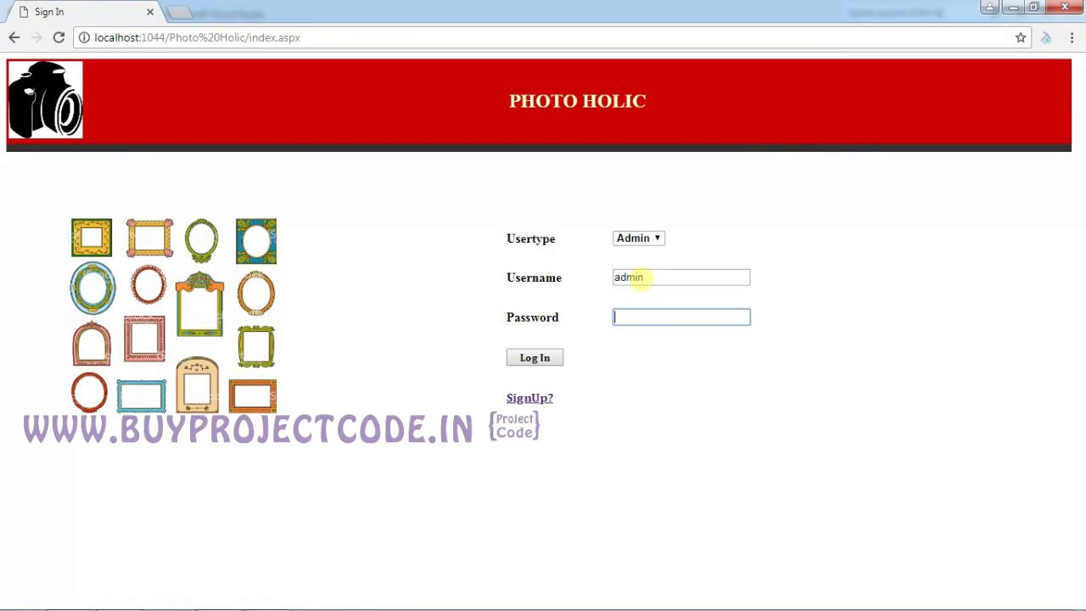
type("admin")
key("Tab")
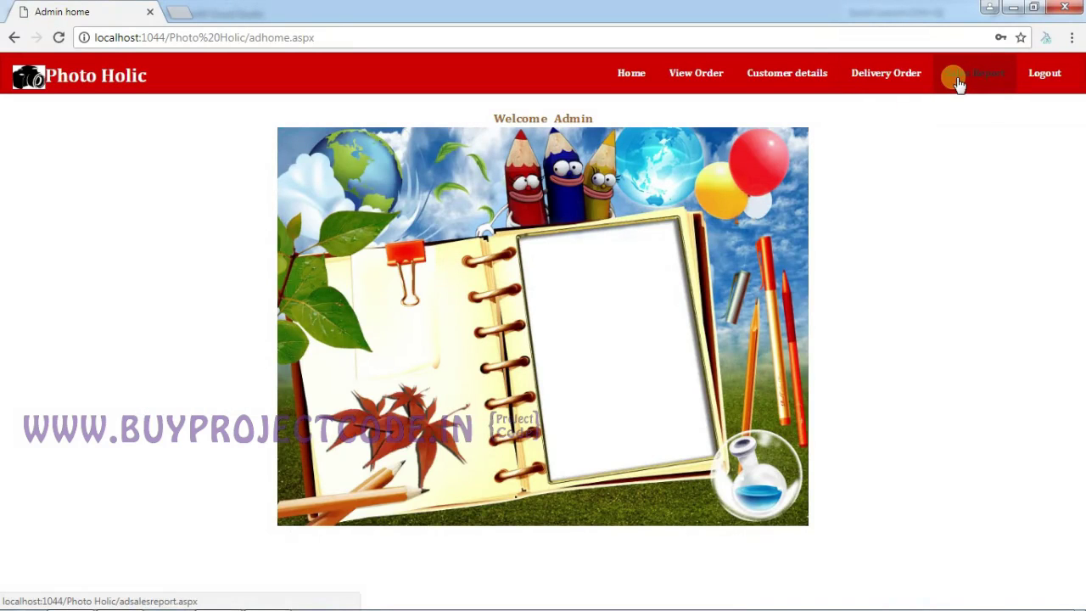
Load the Sales Report from 5 August 2019 (two orders, 2110) and export it to Excel.
left_click(957, 82)
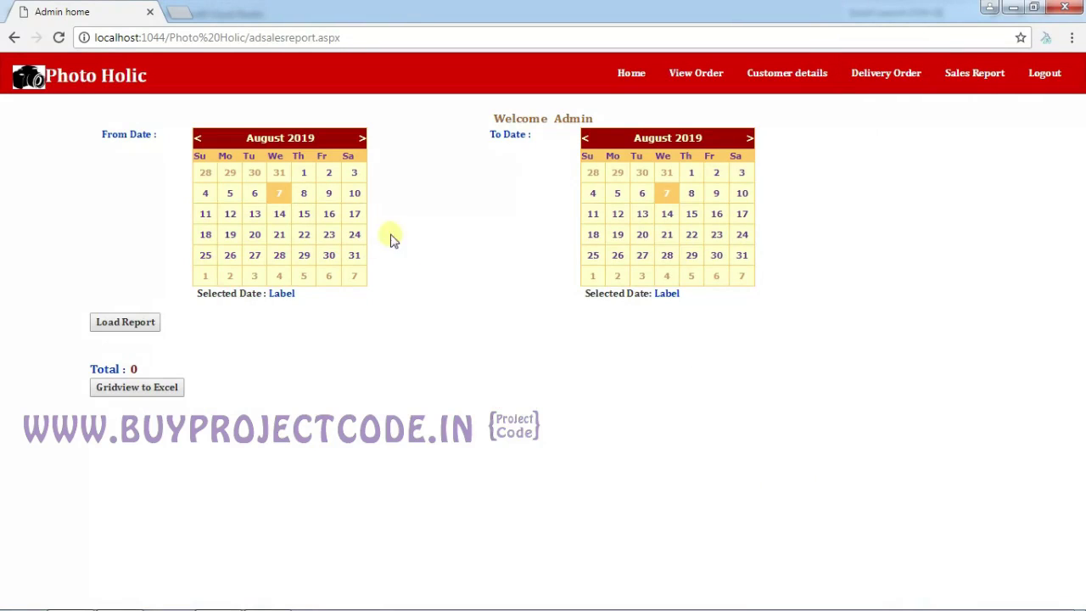
left_click(281, 194)
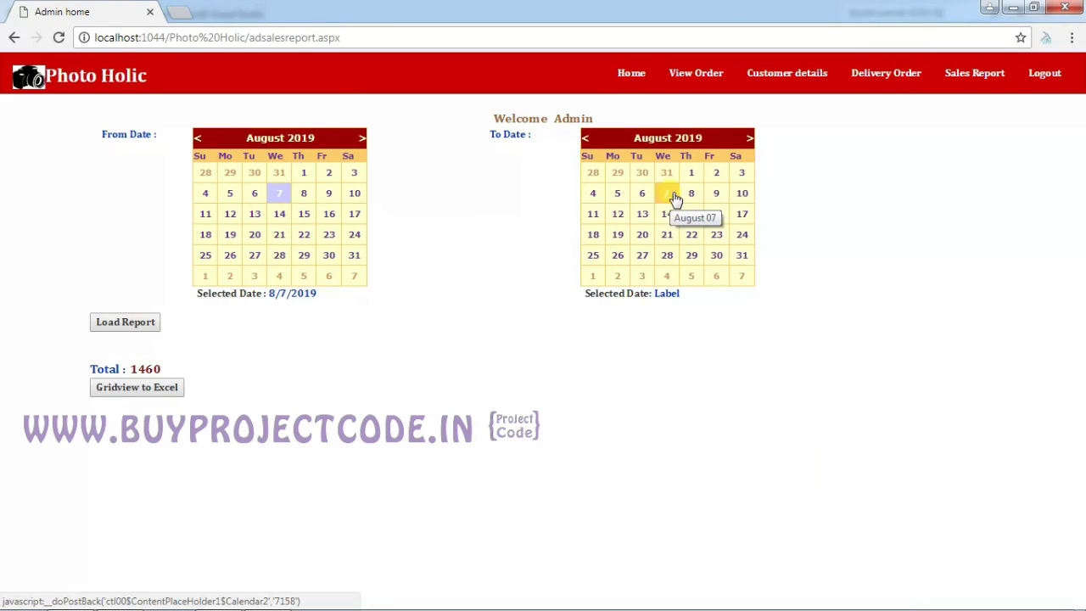
left_click(146, 323)
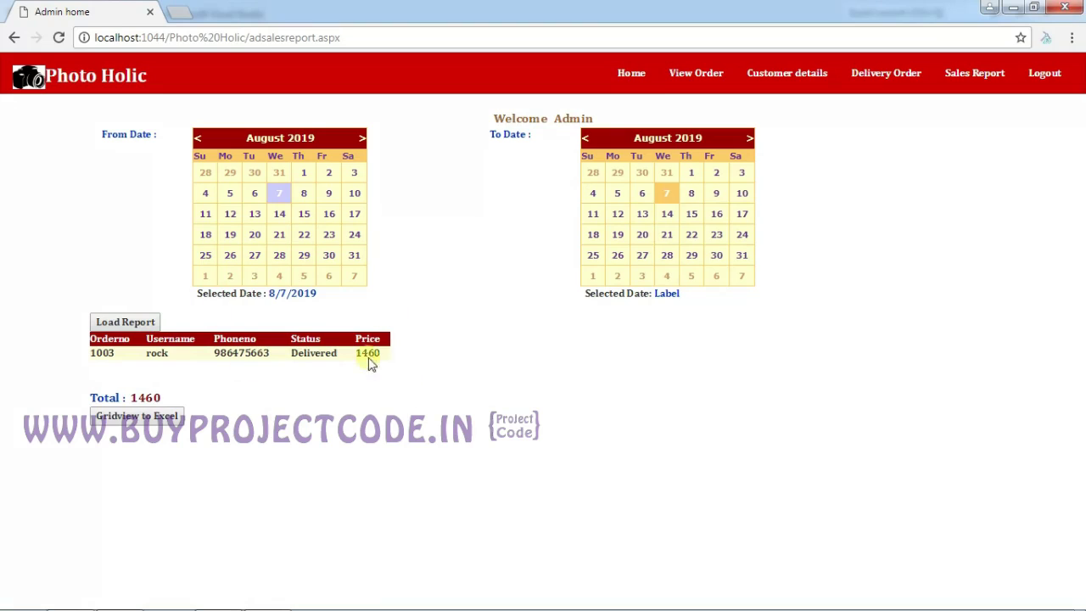
left_click(231, 195)
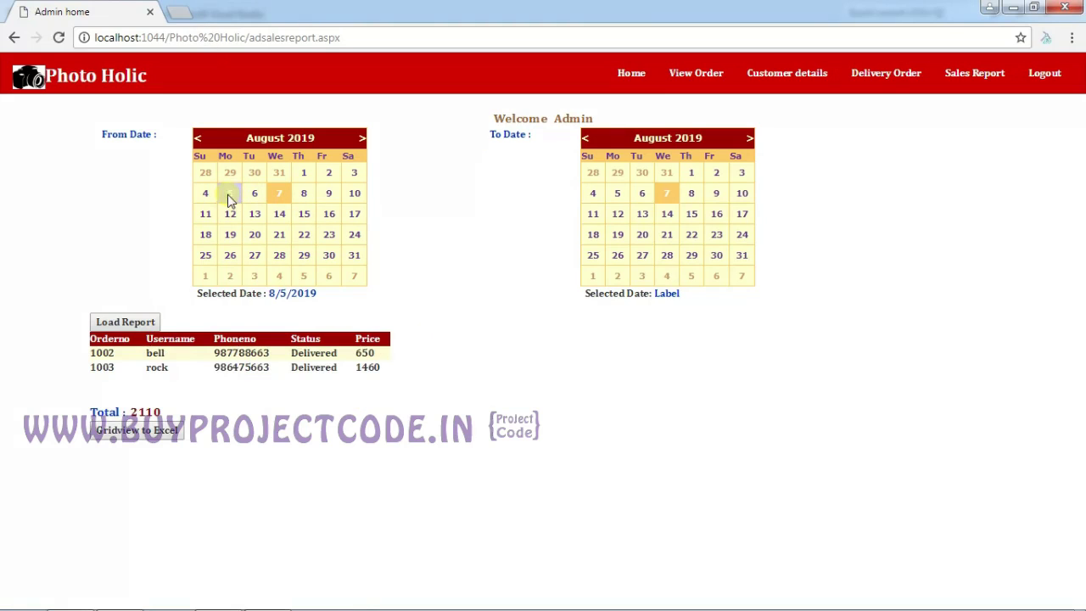
left_click(136, 320)
left_click(167, 437)
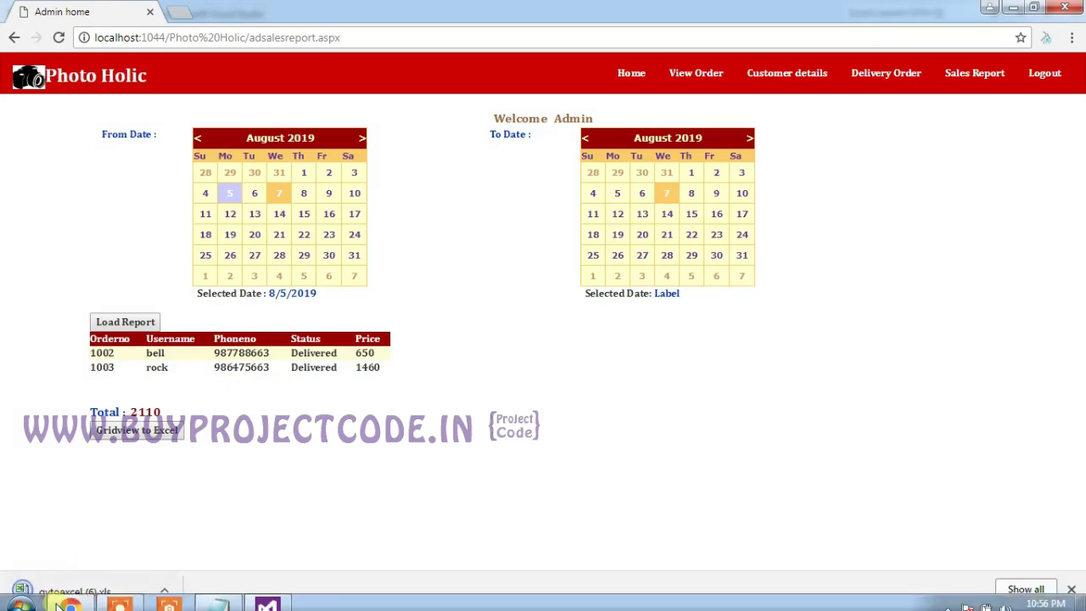